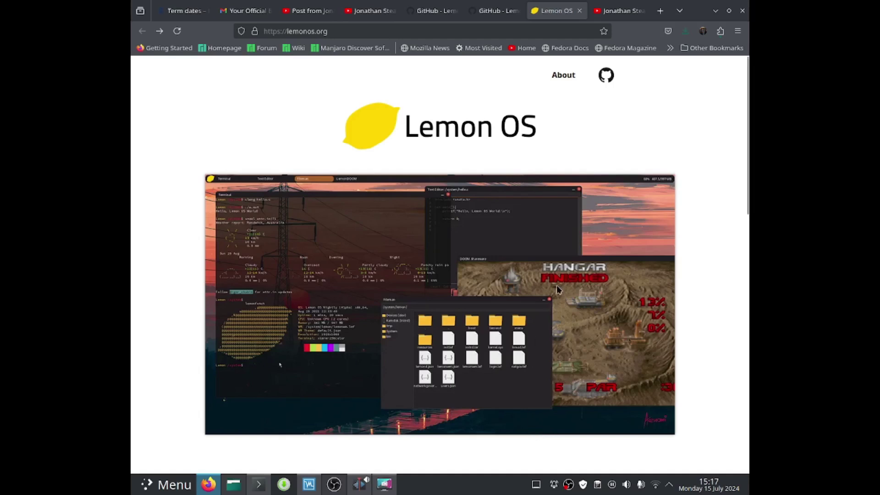
# Go from lemonos.org to the GitHub nightly releases and expand nightly-2024-07-12's assets, showing lemon.img.zip
pyautogui.click(606, 81)
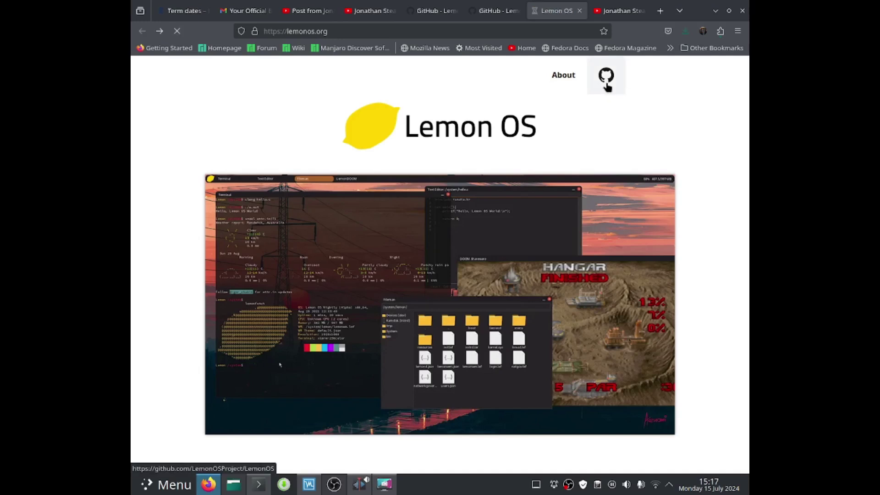
pyautogui.scroll(-4, 361, 288)
pyautogui.scroll(-10, 357, 289)
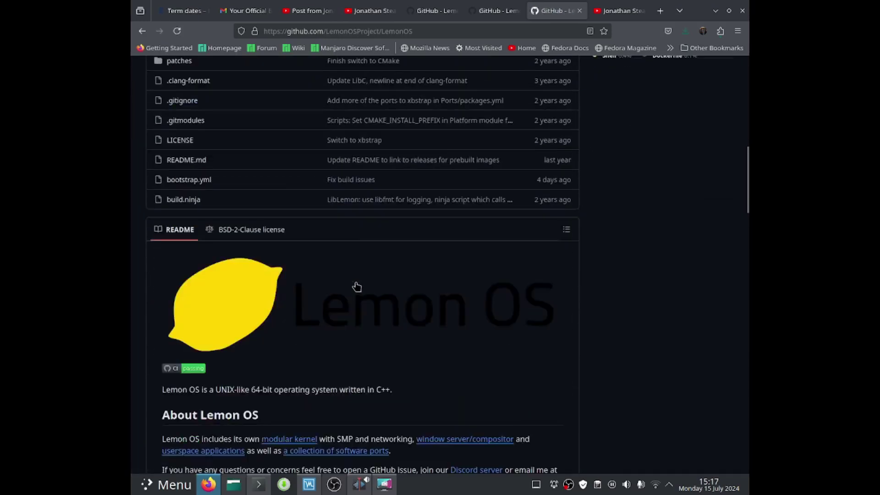
pyautogui.scroll(-3, 330, 302)
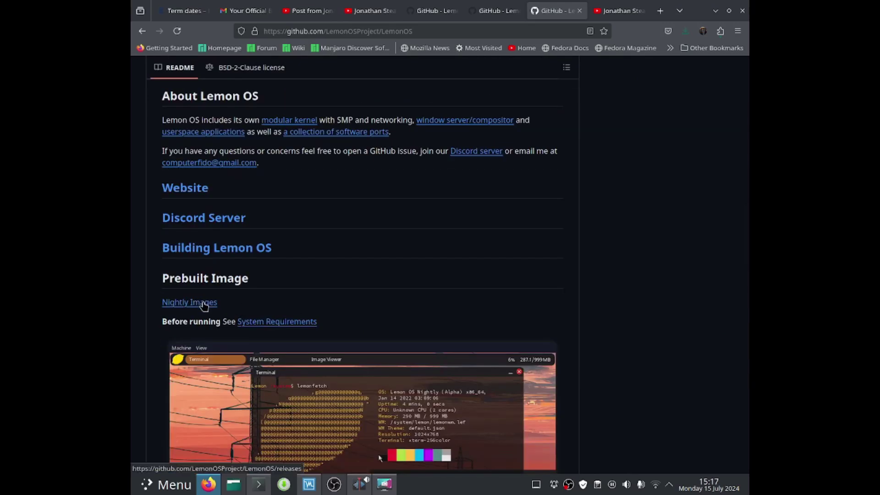
pyautogui.click(204, 307)
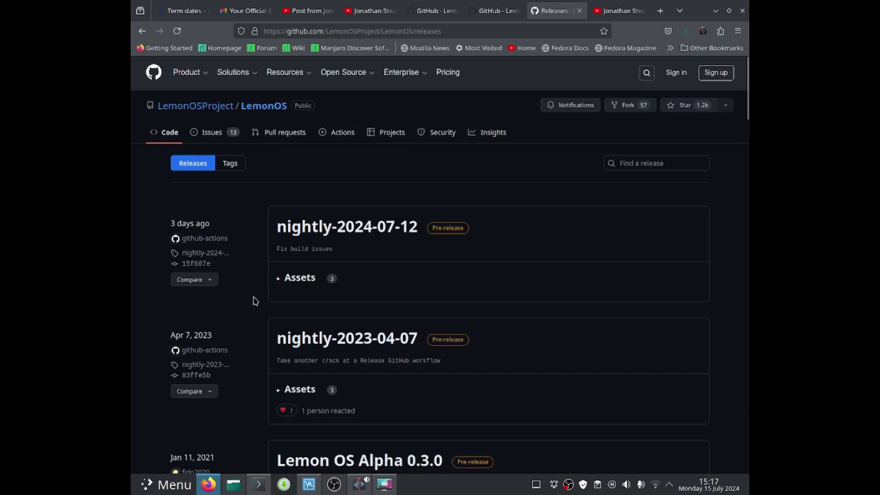
pyautogui.click(291, 279)
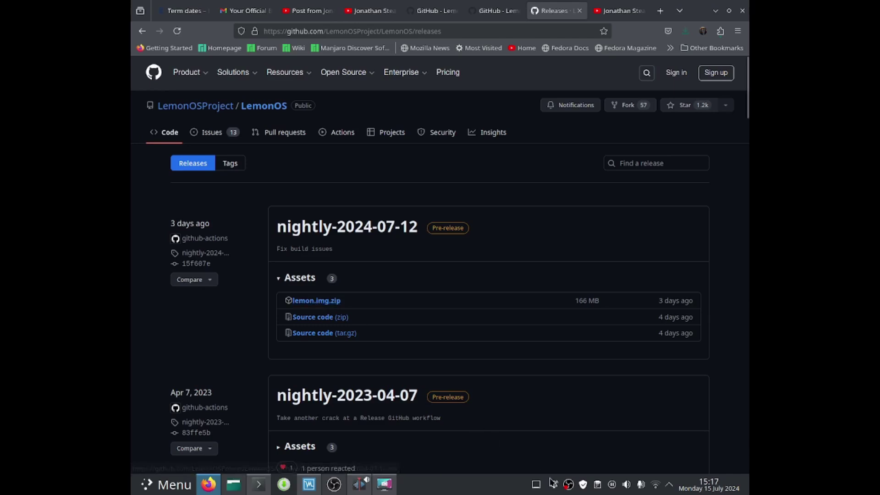
# Start the screen recording and boot the plain 'Lemon OS' entry from the Limine menu
pyautogui.rightClick(568, 485)
pyautogui.click(577, 428)
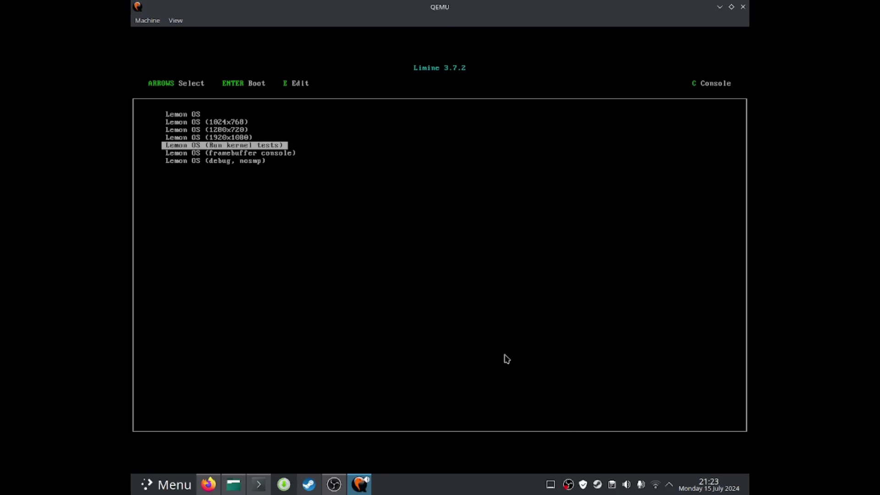
pyautogui.press('Up')
pyautogui.press('Up')
pyautogui.press('Up')
pyautogui.press('Up')
pyautogui.press('Return')
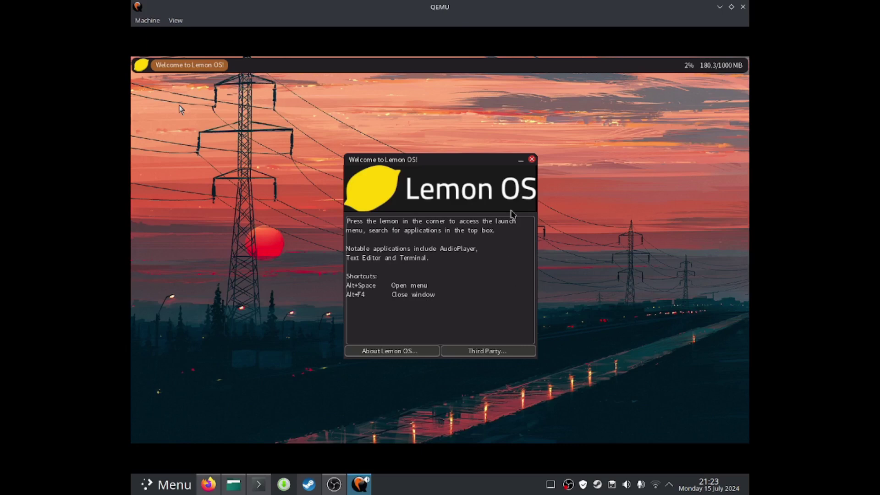
# Close the Welcome window and open the launcher, searching 'doom' then clearing it to list all apps
pyautogui.click(537, 157)
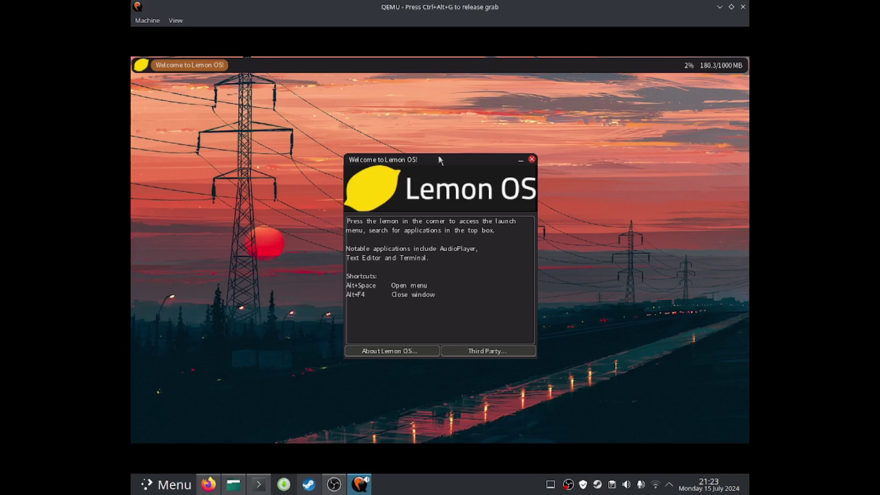
pyautogui.click(532, 160)
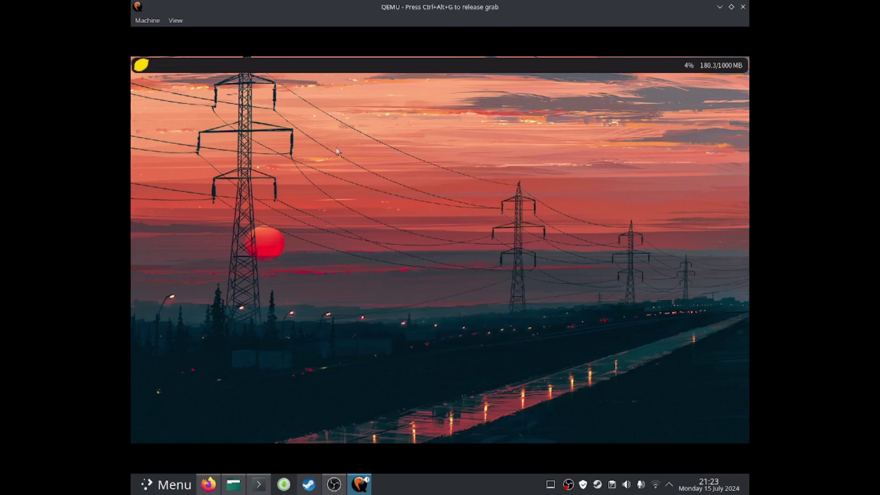
pyautogui.click(143, 64)
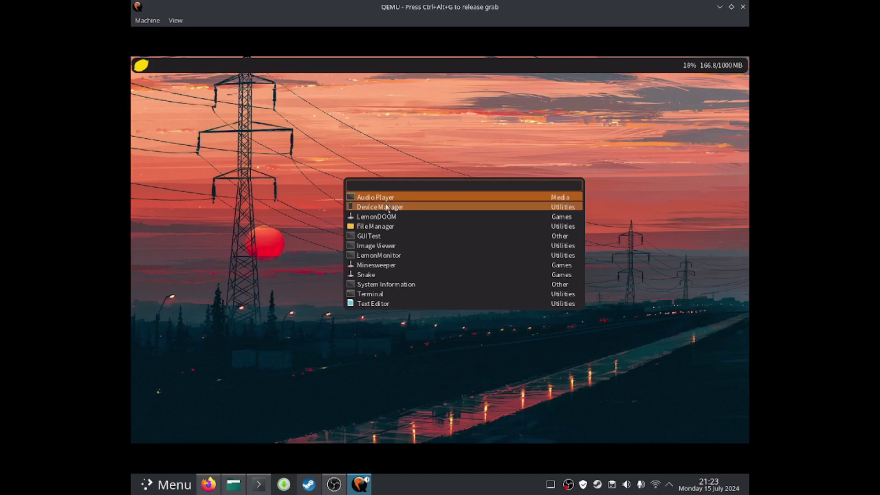
pyautogui.write('doom')
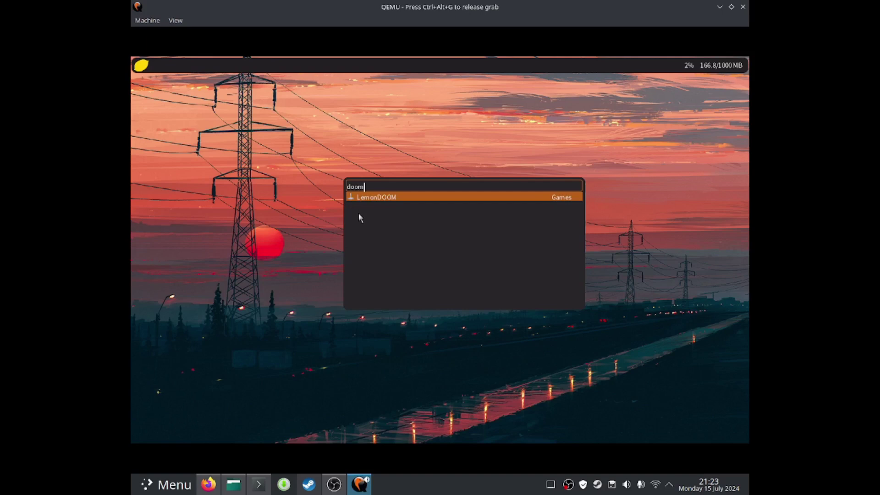
pyautogui.press('BackSpace')
pyautogui.press('BackSpace')
pyautogui.press('BackSpace')
pyautogui.press('BackSpace')
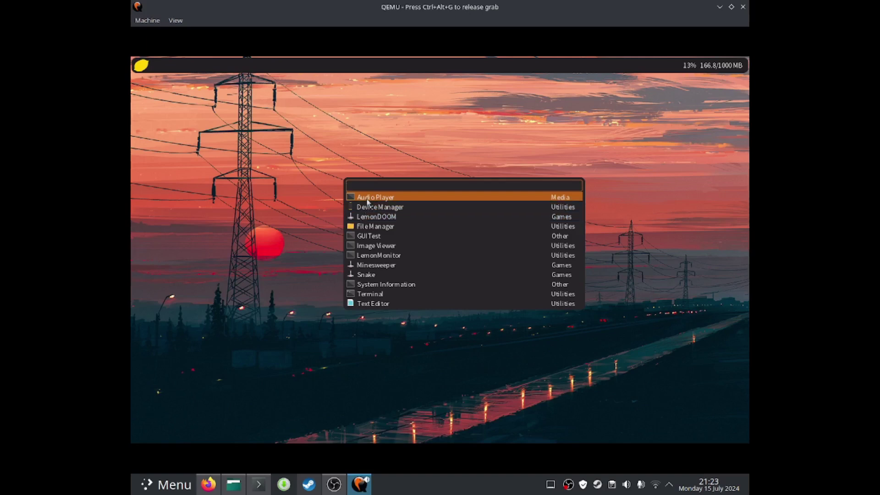
# Launch Audio Player, centre its window and try opening /system/doom/doom1.wad
pyautogui.click(364, 198)
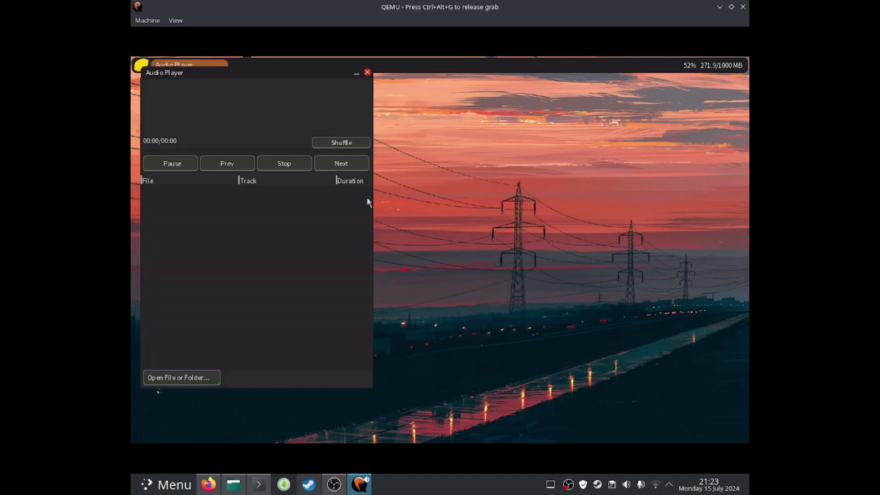
pyautogui.moveTo(278, 70); pyautogui.dragTo(463, 101)
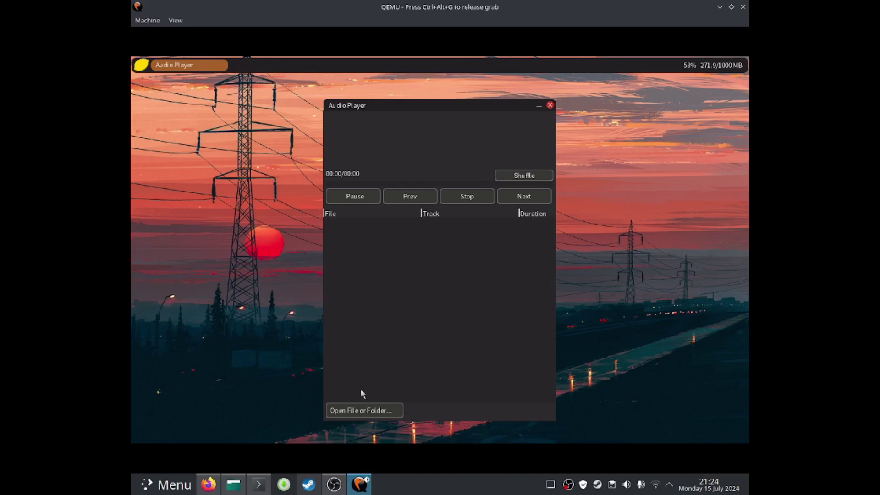
pyautogui.click(356, 410)
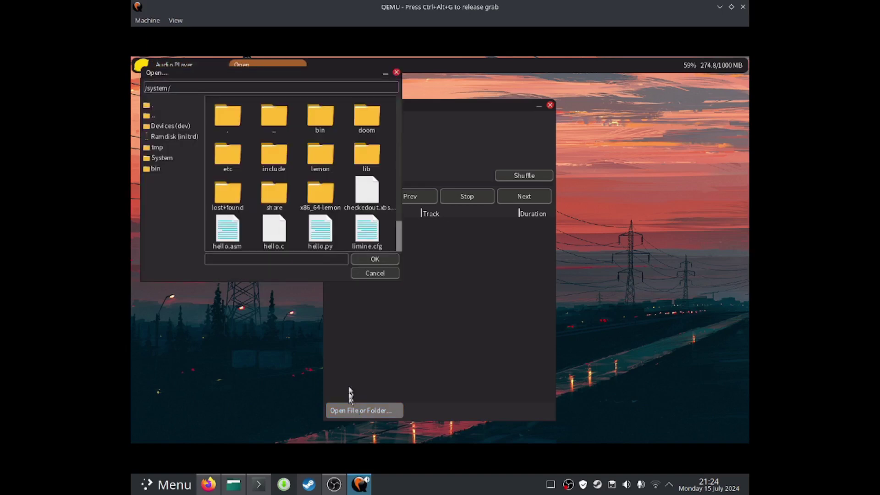
pyautogui.doubleClick(365, 115)
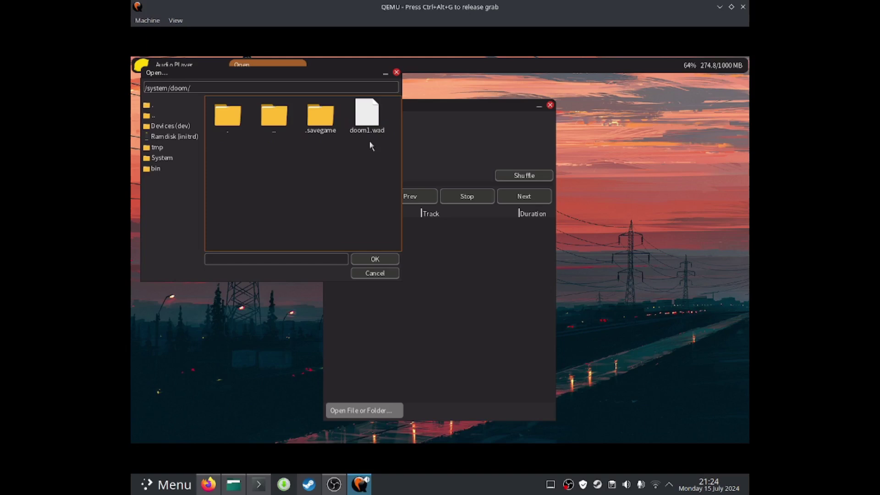
pyautogui.doubleClick(366, 118)
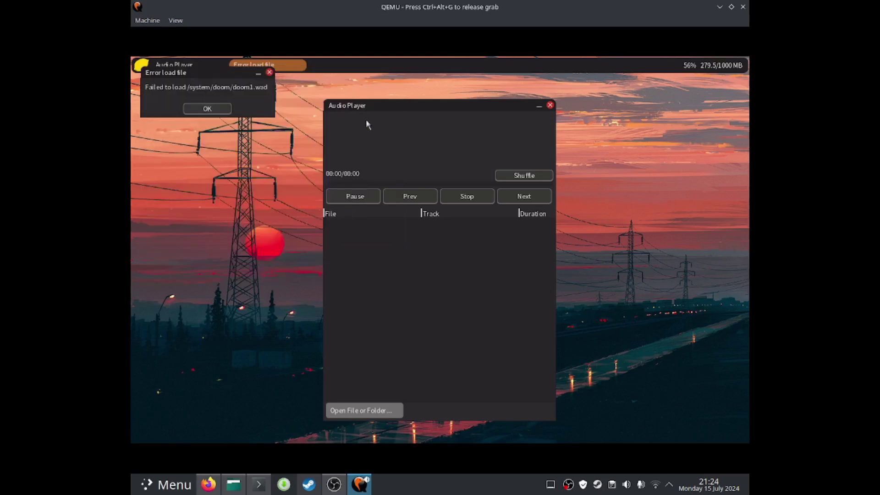
# Dismiss the load error, then toggle Pause and turn on Shuffle
pyautogui.click(193, 112)
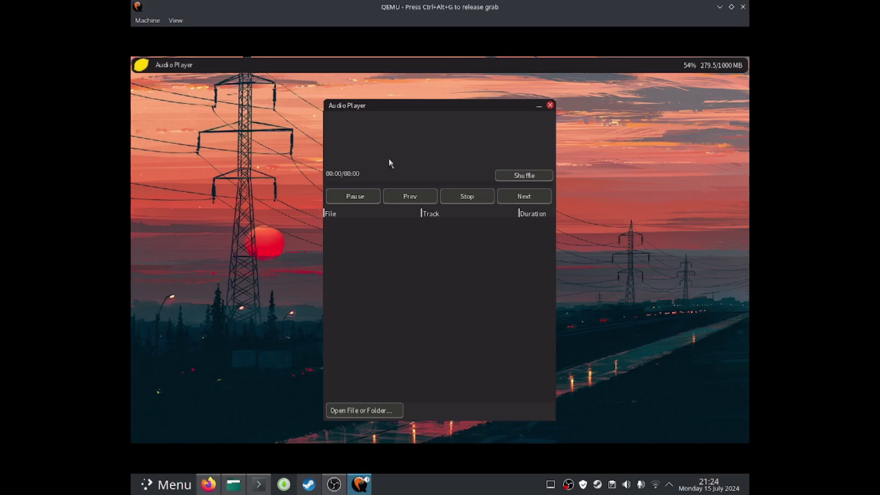
pyautogui.click(357, 198)
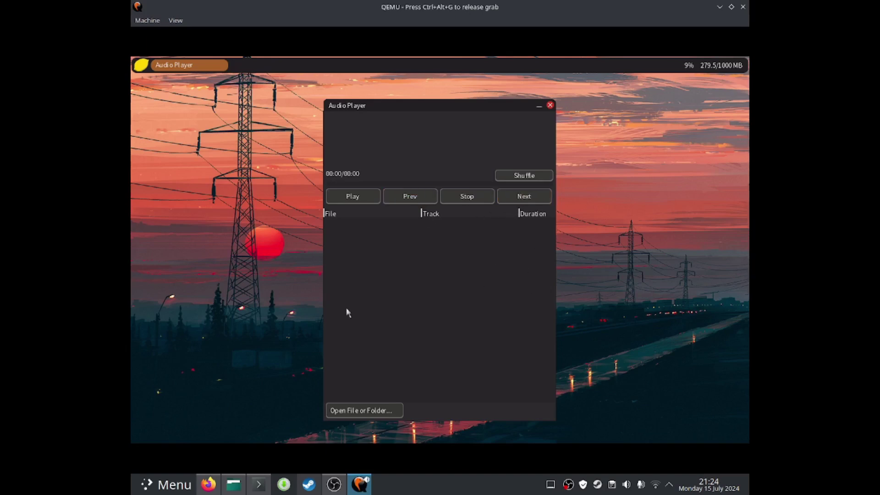
pyautogui.click(527, 174)
pyautogui.click(550, 105)
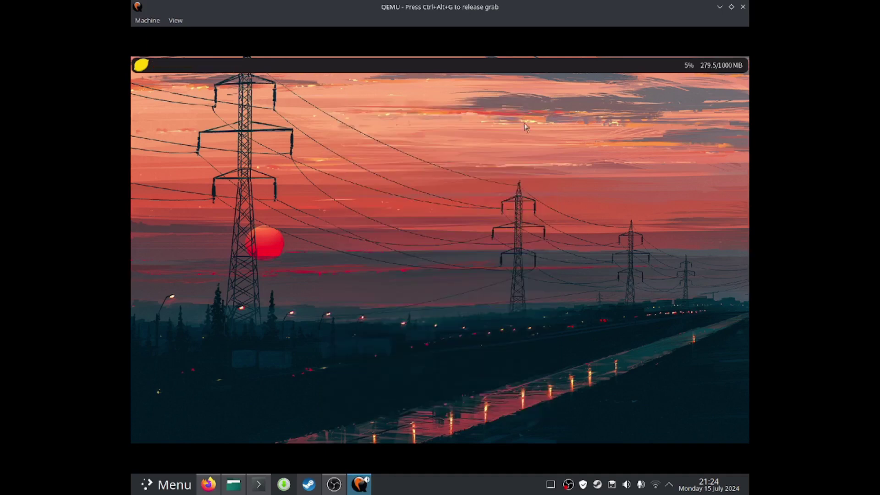
pyautogui.click(140, 66)
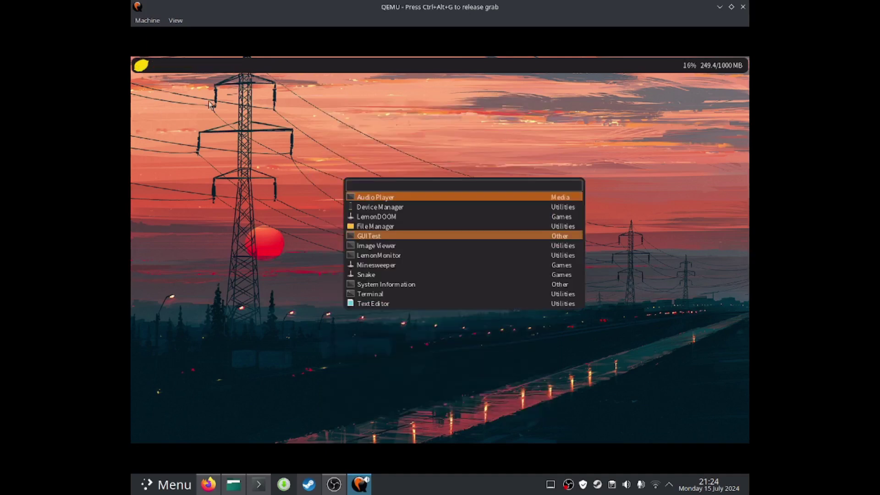
pyautogui.click(383, 210)
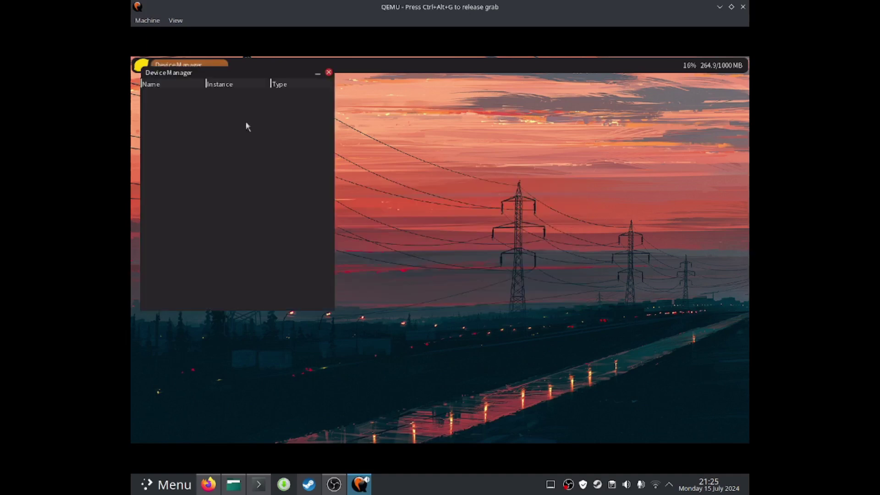
pyautogui.moveTo(197, 70); pyautogui.dragTo(381, 132)
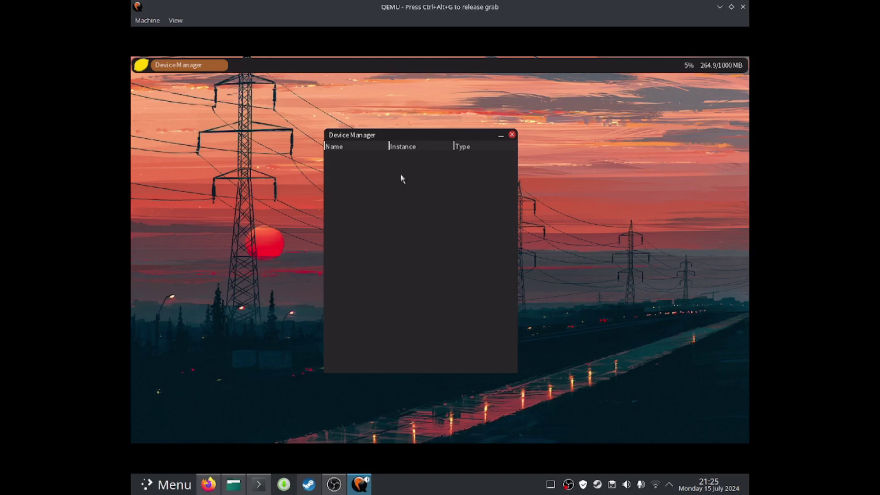
# Close Device Manager and launch File Manager, centring its window
pyautogui.click(512, 134)
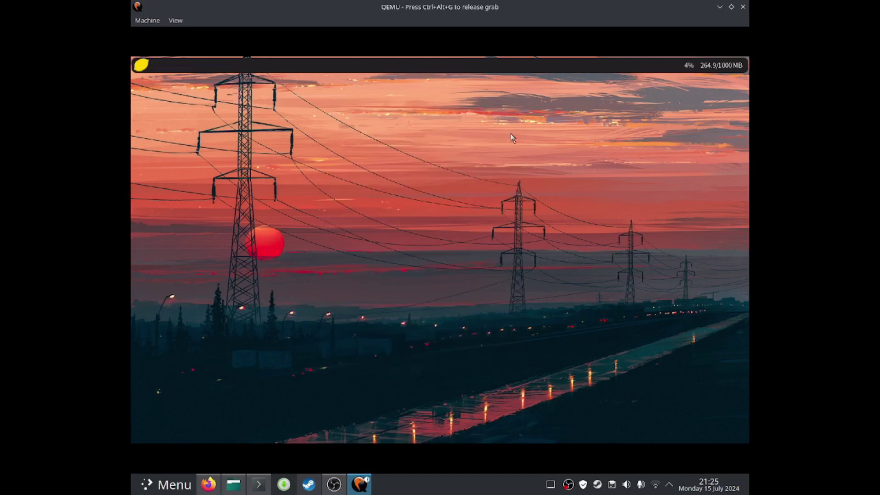
pyautogui.click(141, 65)
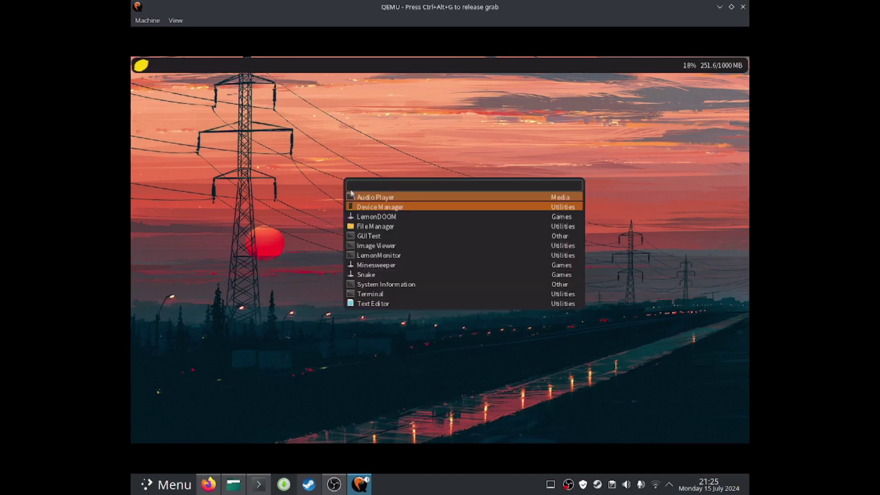
pyautogui.click(381, 226)
pyautogui.moveTo(287, 66); pyautogui.dragTo(471, 137)
# Open the dev folder and select its null, kernellog, hd0p2 and hd0p1 files
pyautogui.click(503, 185)
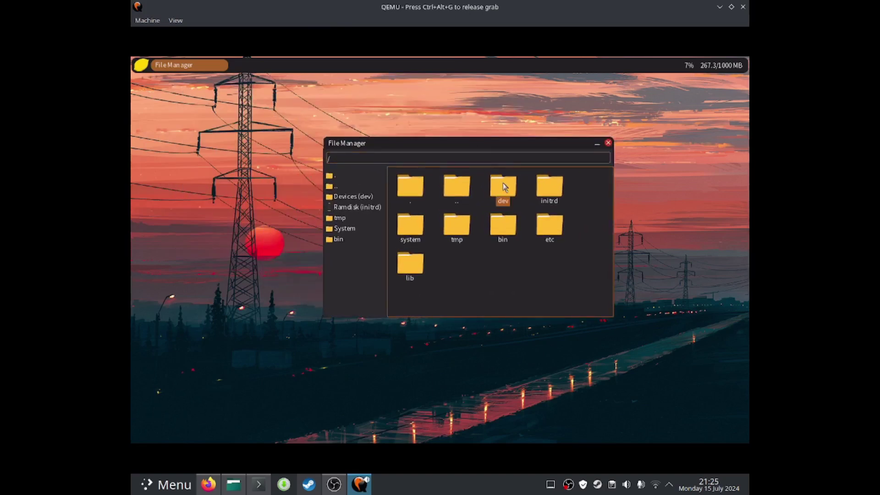
pyautogui.doubleClick(503, 185)
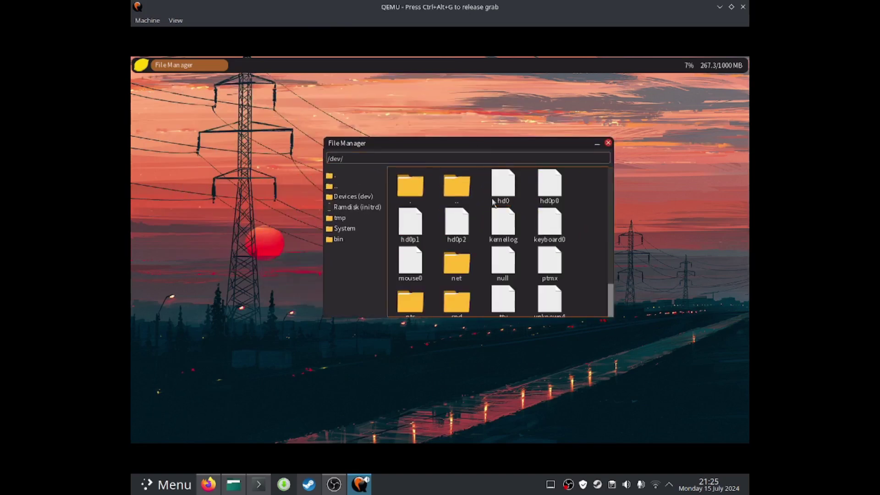
pyautogui.click(501, 262)
pyautogui.click(491, 232)
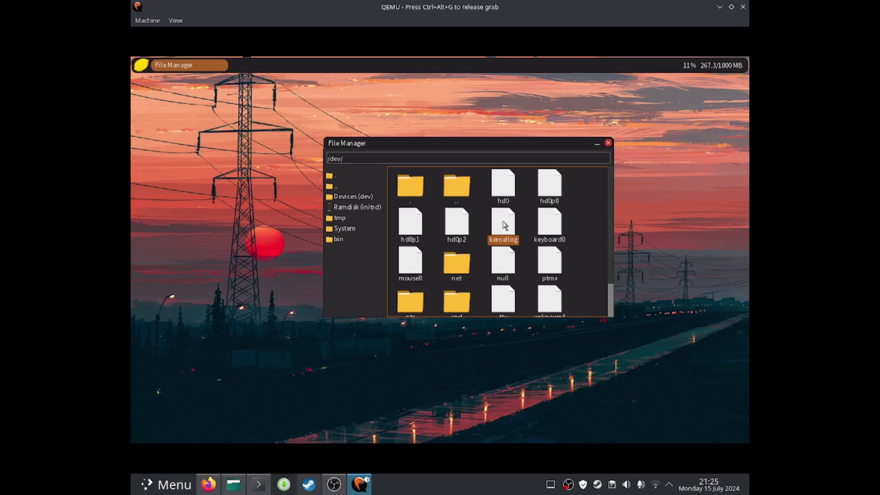
pyautogui.click(457, 228)
pyautogui.click(417, 228)
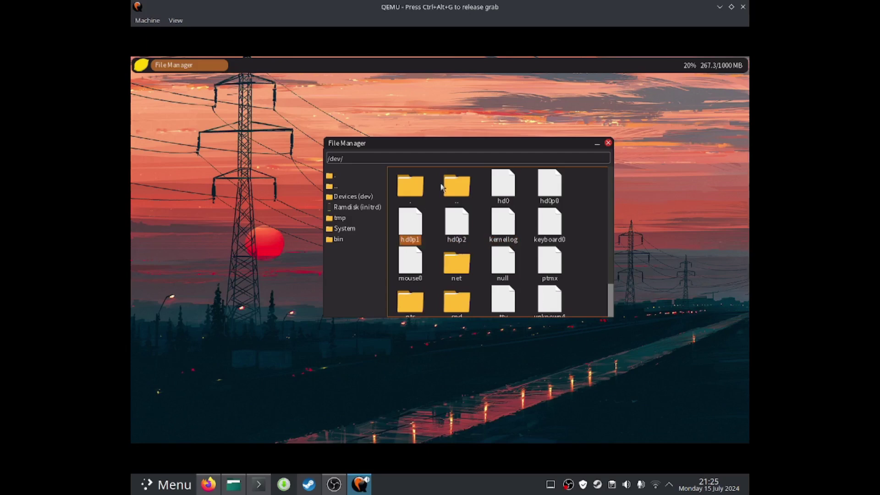
pyautogui.click(416, 189)
pyautogui.click(438, 190)
# Browse back to the root, into tmp, then via the sidebar to Devices and System
pyautogui.doubleClick(456, 195)
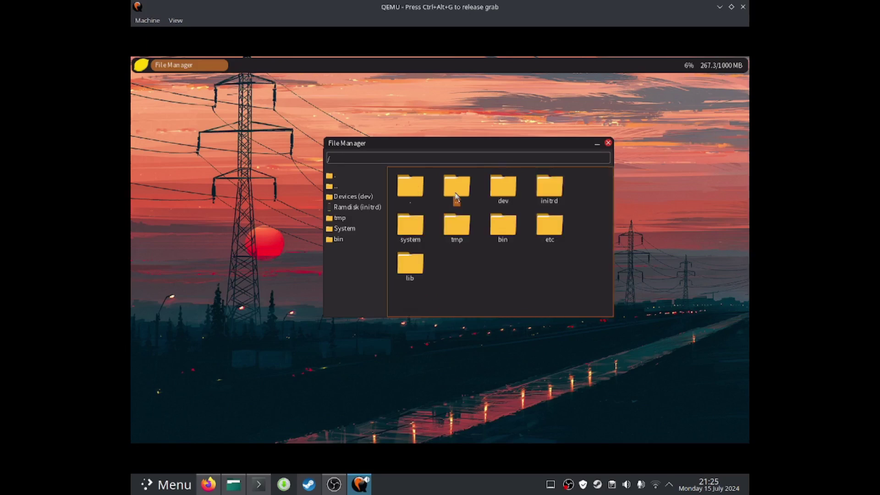
pyautogui.doubleClick(458, 228)
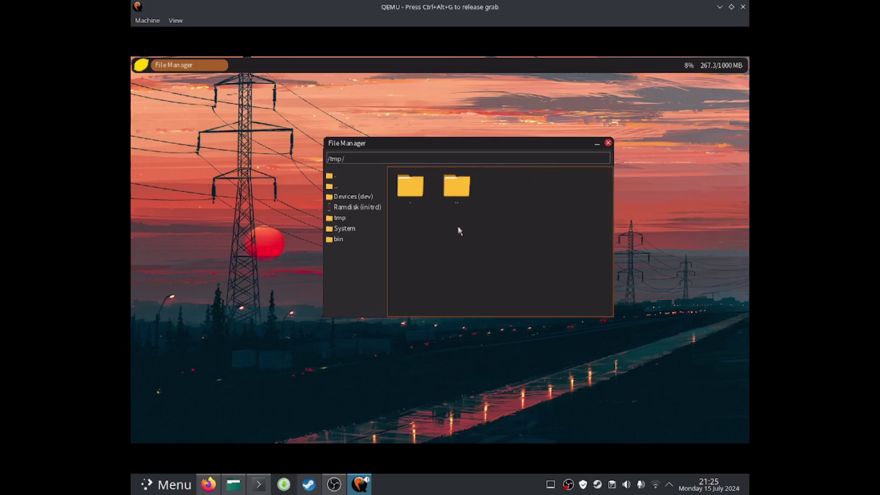
pyautogui.doubleClick(457, 195)
pyautogui.click(363, 197)
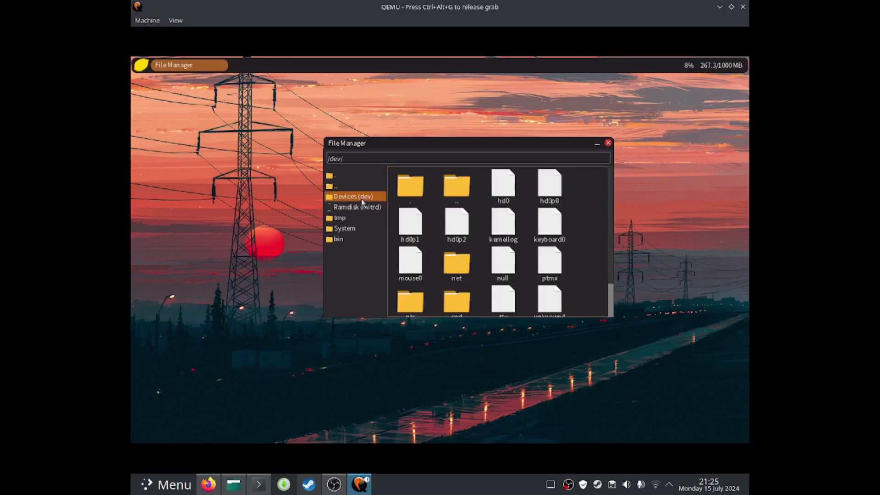
pyautogui.click(365, 229)
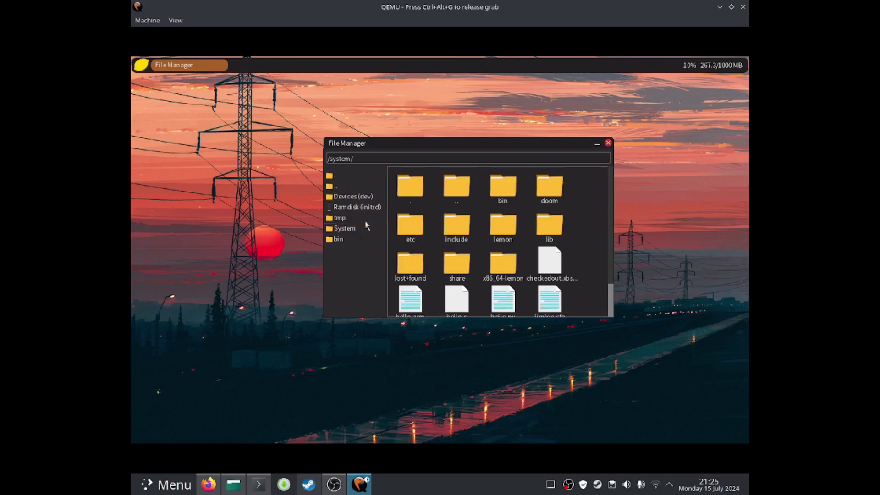
# Step through the sidebar from root down to System, open bin, and close File Manager
pyautogui.click(362, 218)
pyautogui.click(362, 207)
pyautogui.click(362, 196)
pyautogui.click(360, 175)
pyautogui.click(363, 196)
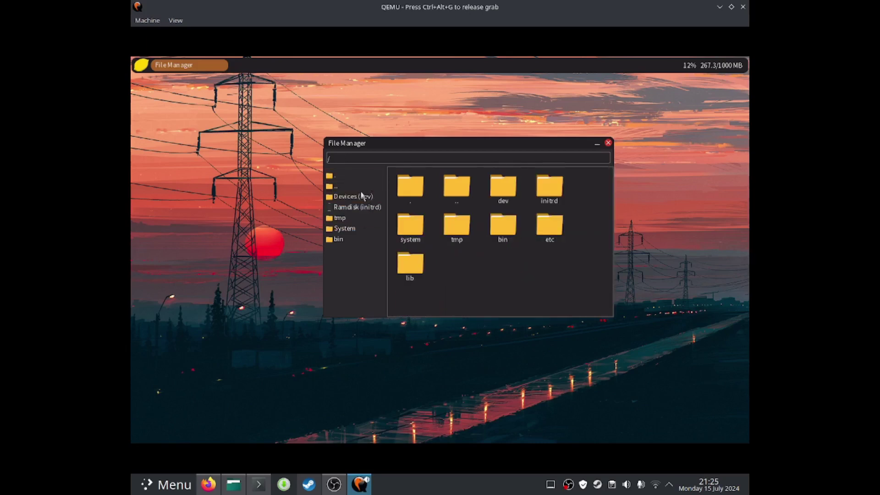
pyautogui.click(363, 207)
pyautogui.click(363, 217)
pyautogui.click(365, 229)
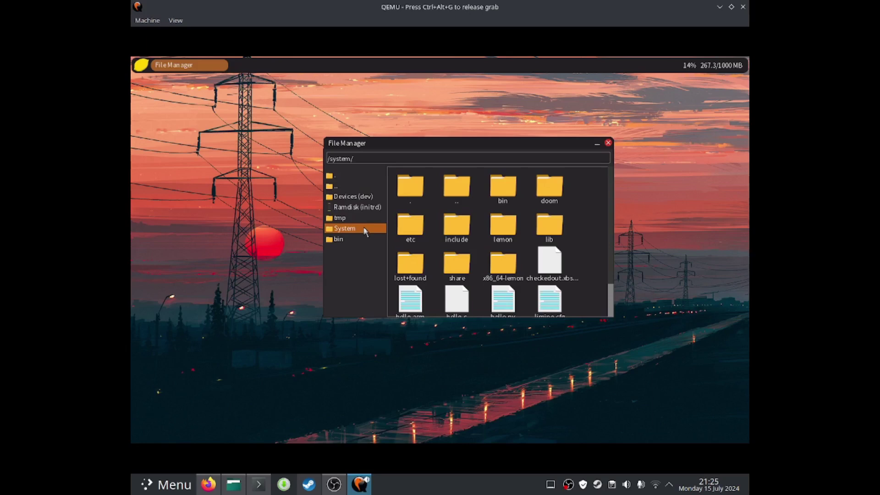
pyautogui.click(369, 237)
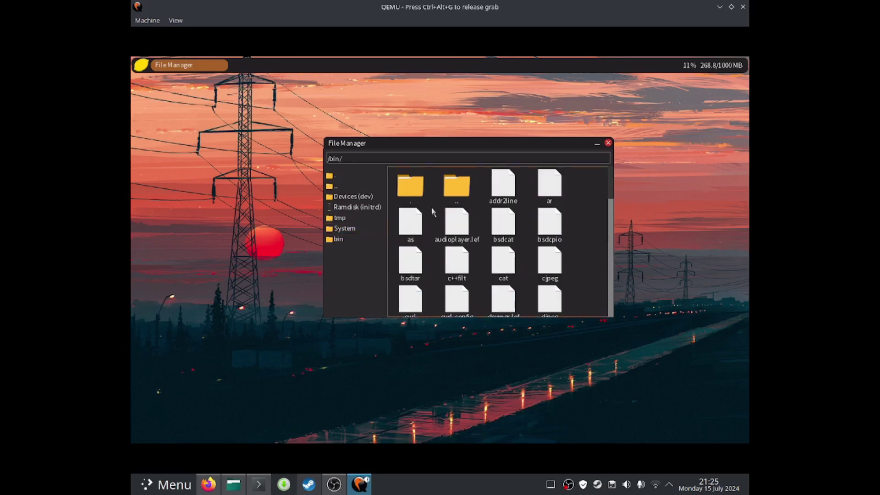
pyautogui.click(608, 144)
# Launch GUITest, select two grid Items, type 'gdfgdfgdfg' in its field and move the Test Window
pyautogui.click(139, 69)
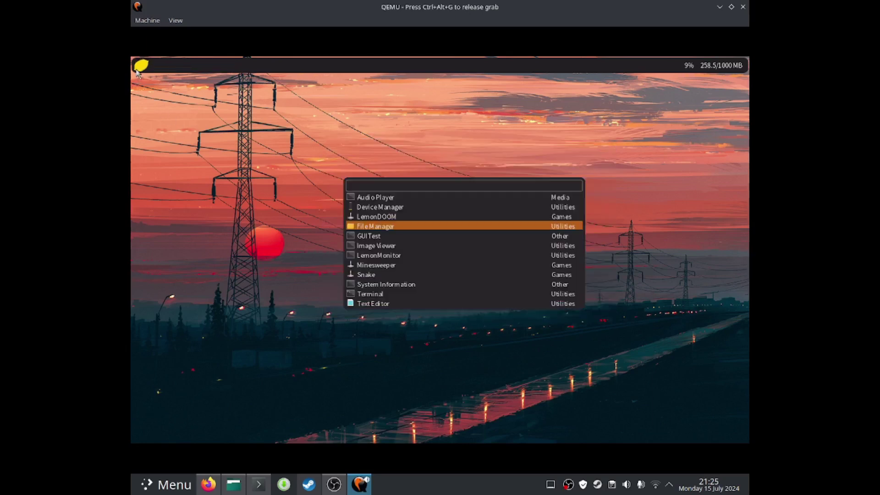
pyautogui.click(380, 237)
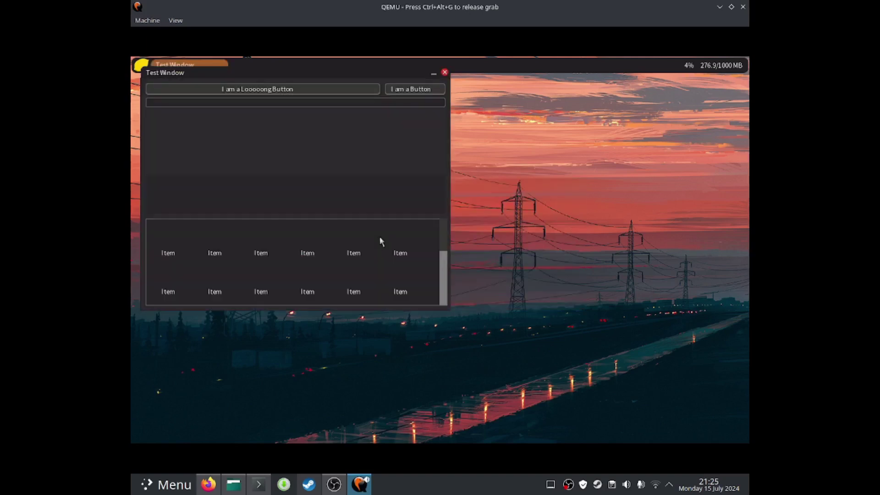
pyautogui.click(354, 253)
pyautogui.click(311, 255)
pyautogui.write('gdfgdfgdfgdfgdfg')
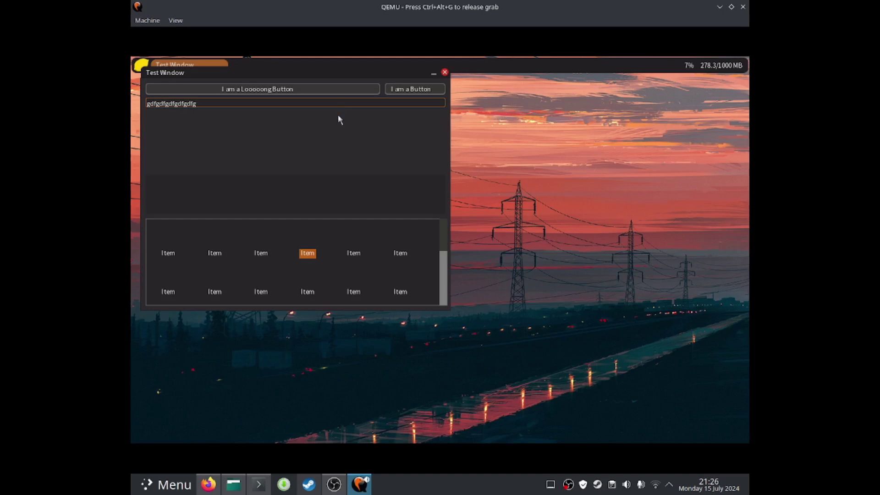
pyautogui.moveTo(398, 78); pyautogui.dragTo(470, 127)
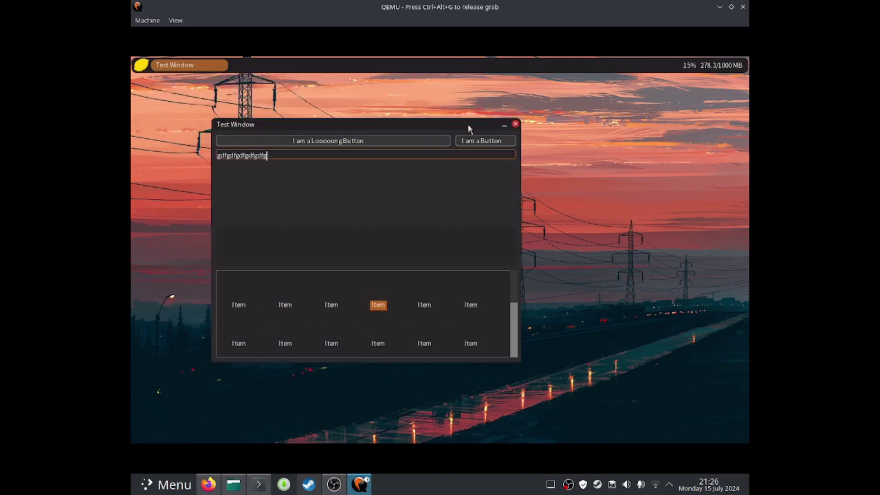
# Close the Test Window, launch LemonDOOM and start a New Game on Knee-Deep in the Dead
pyautogui.click(515, 122)
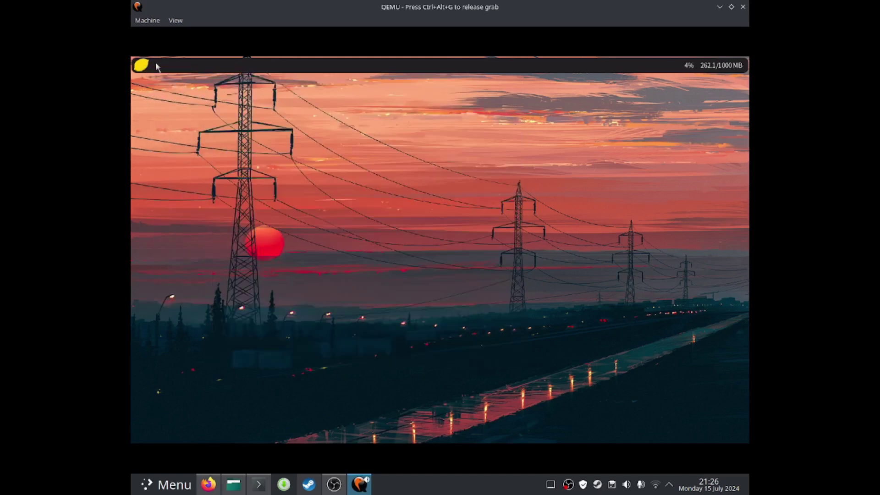
pyautogui.click(143, 65)
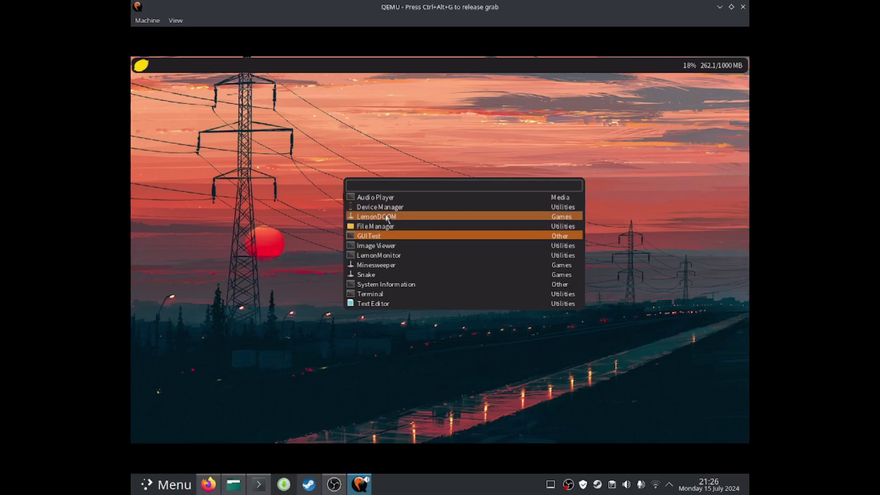
pyautogui.click(386, 217)
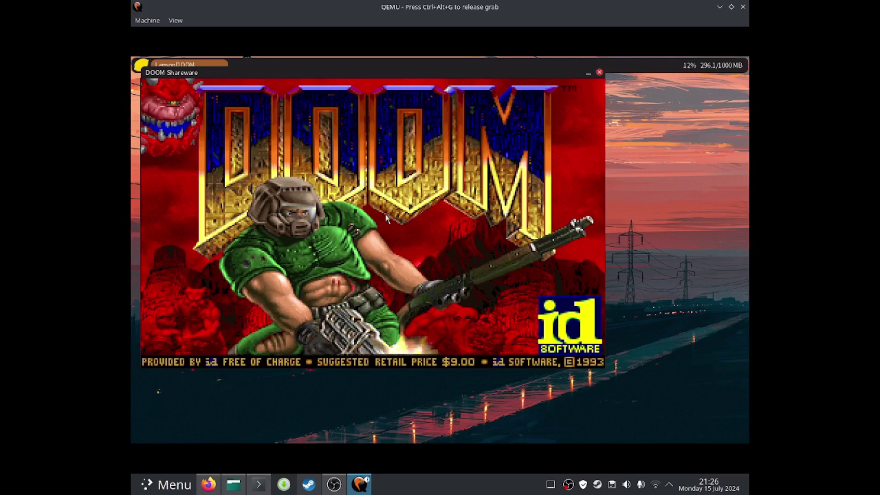
pyautogui.press('Escape')
pyautogui.press('Return')
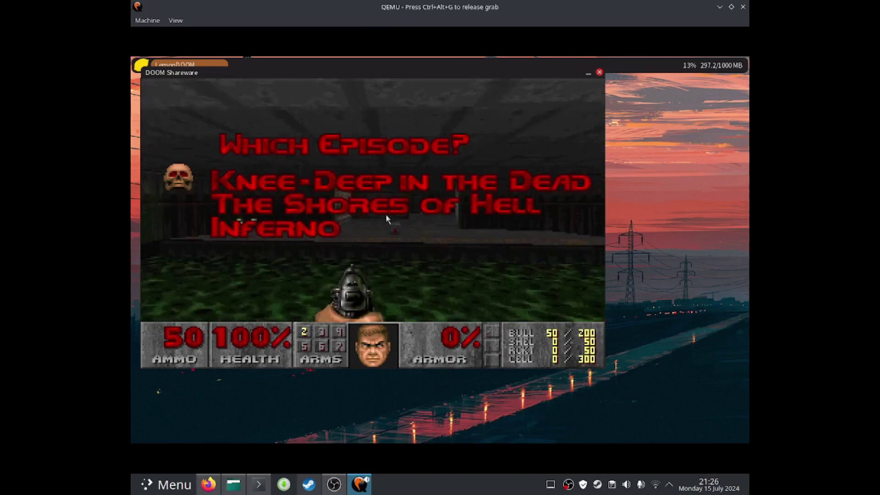
pyautogui.press('Return')
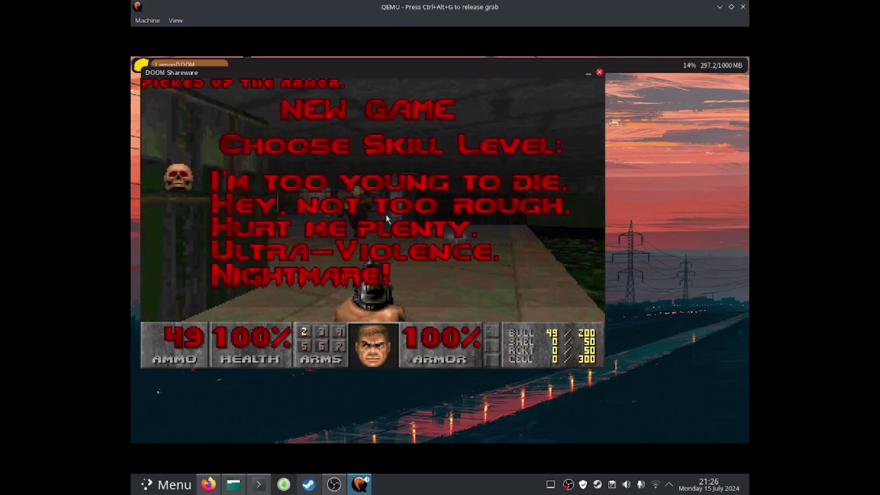
# Pick a skill to start E1M1 and walk through the nukage and computer rooms
pyautogui.press('Return')
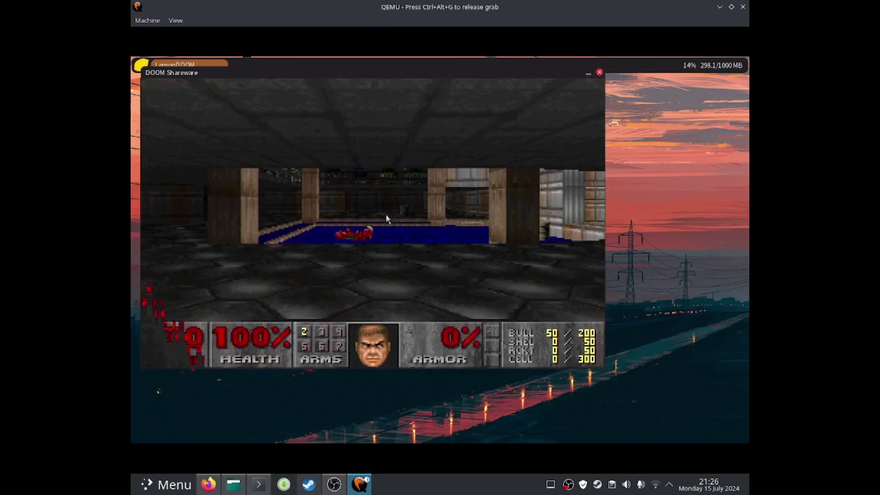
pyautogui.press('Up')
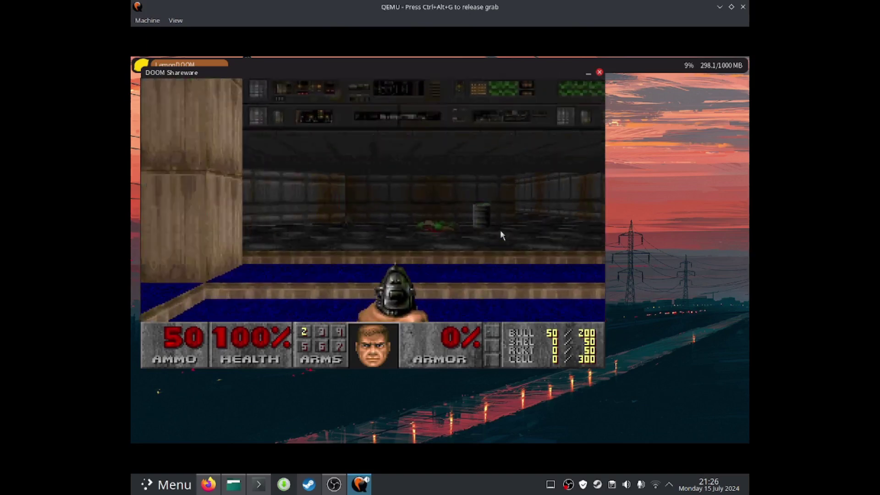
pyautogui.press('Up')
pyautogui.press('Right')
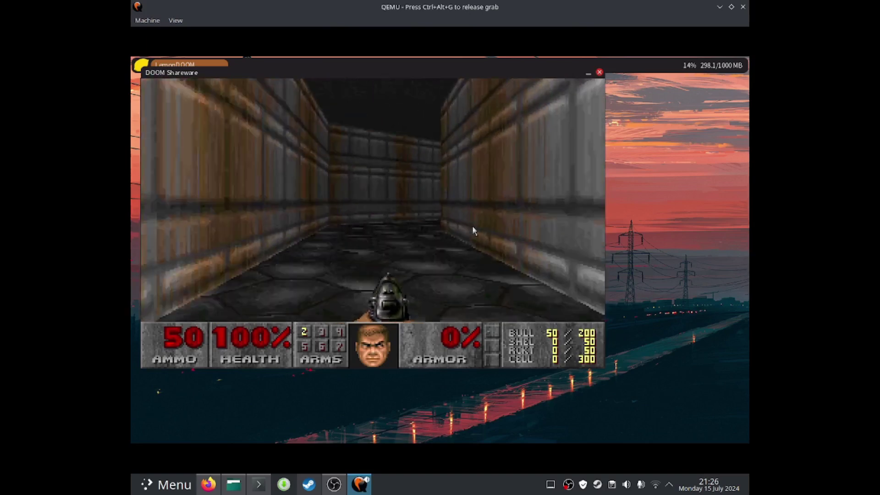
pyautogui.press('Up')
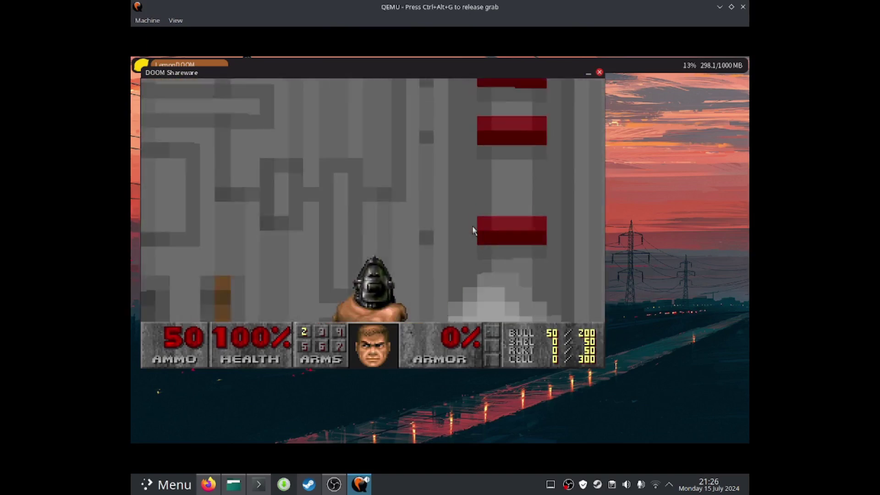
pyautogui.press('Left')
pyautogui.press('Up')
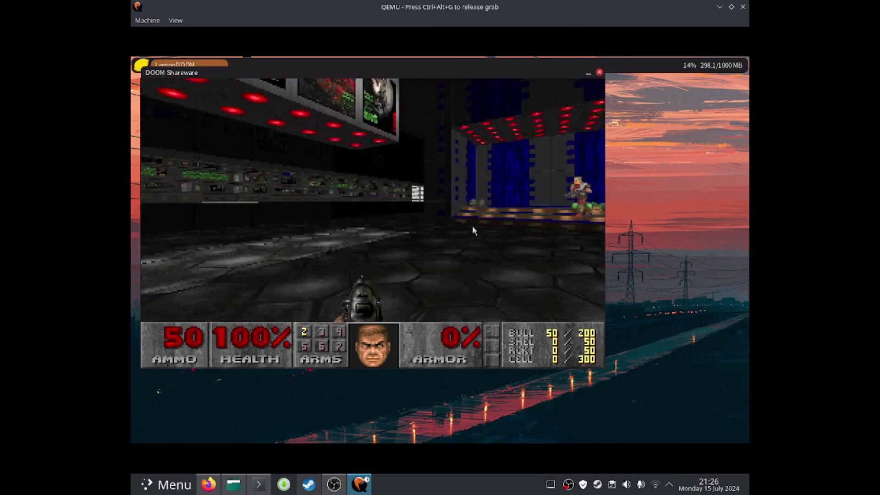
pyautogui.press('Left')
pyautogui.press('Up')
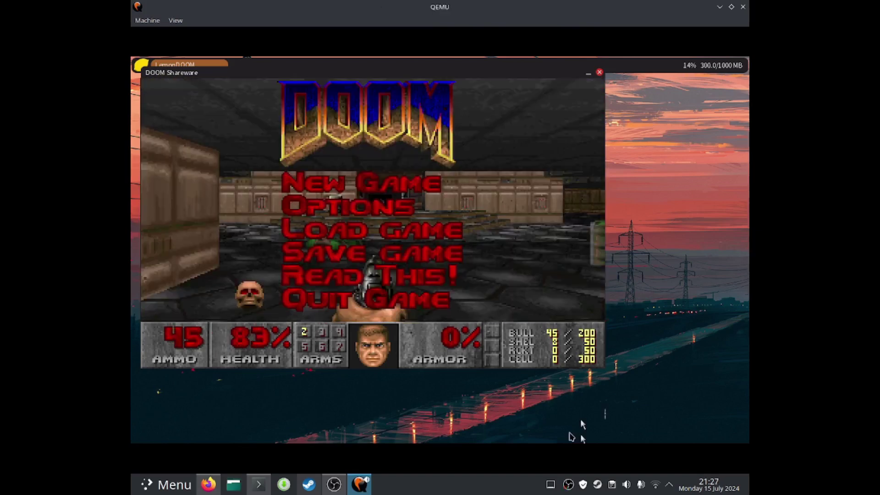
pyautogui.press('Escape')
pyautogui.press('Up')
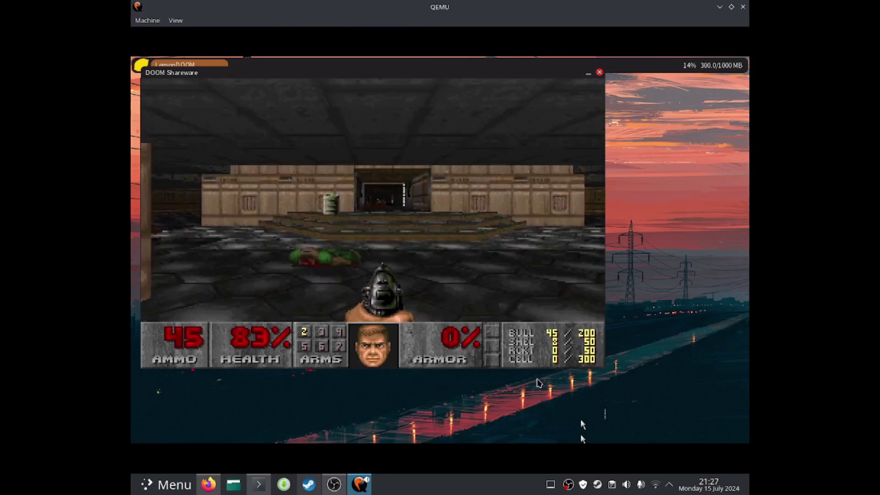
# Regrab input and head down the green-armor corridor past the zombie toward the pillar
pyautogui.click(580, 433)
pyautogui.press('Up')
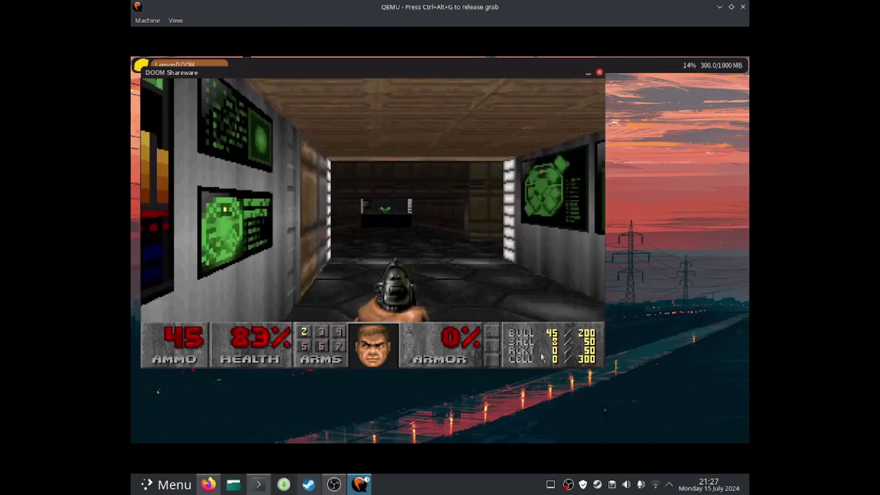
pyautogui.press('Up')
pyautogui.press('Right')
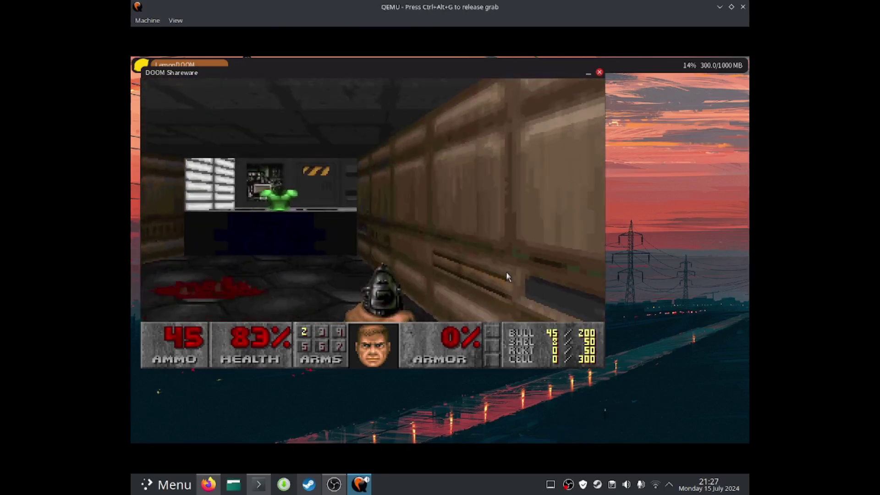
pyautogui.press('Left')
pyautogui.press('Up')
pyautogui.press('Right')
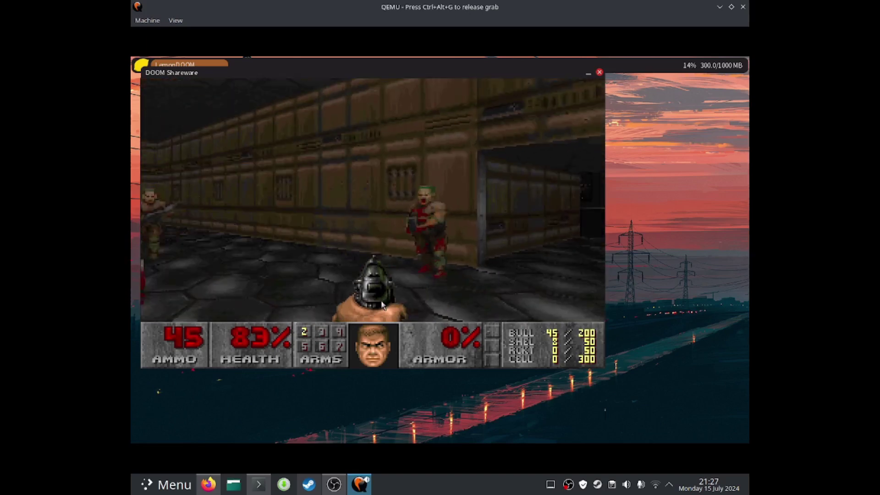
pyautogui.press('Left')
pyautogui.press('Up')
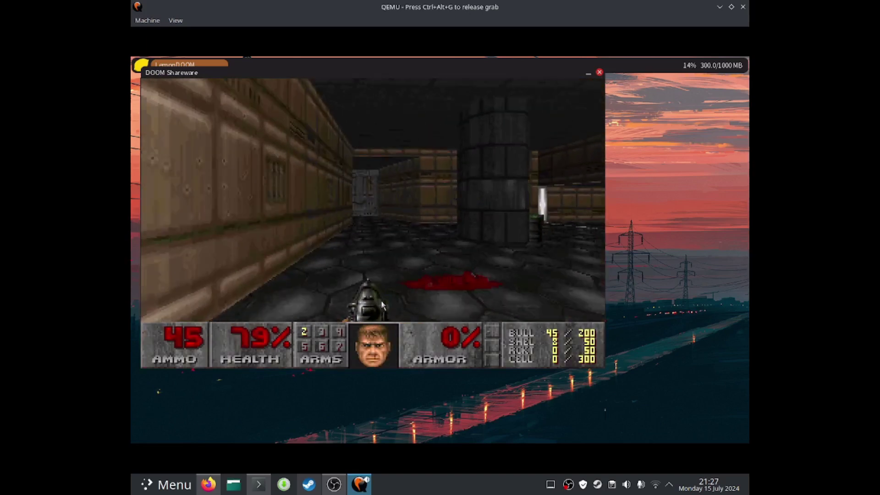
# Turn into the side corridor and climb the blue stairs toward the brown wall
pyautogui.press('Left')
pyautogui.press('Up')
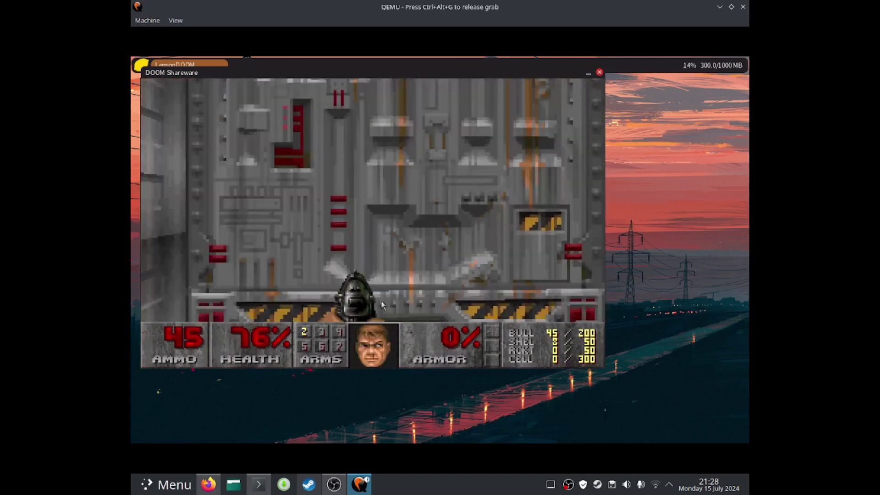
pyautogui.press('Right')
pyautogui.press('Up')
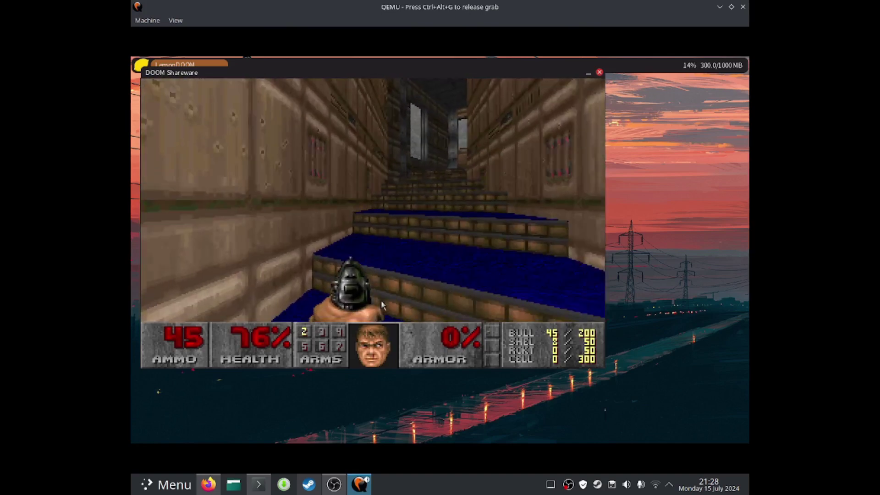
pyautogui.press('Up')
pyautogui.press('Left')
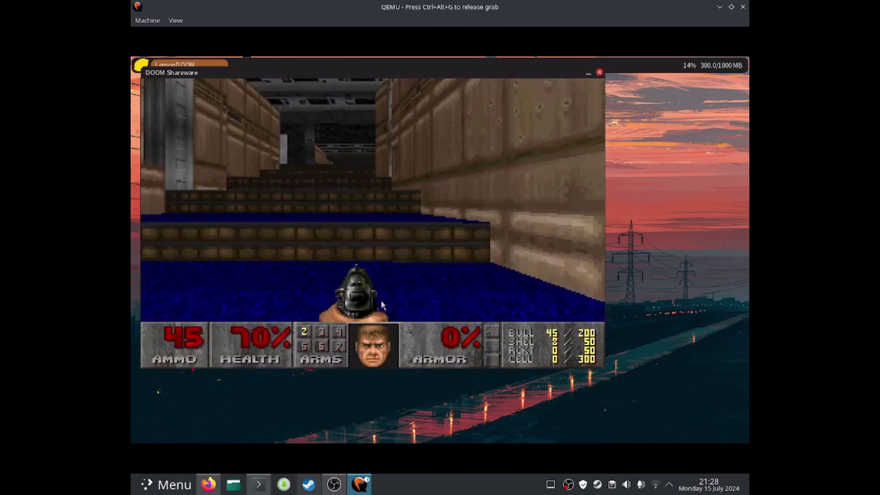
pyautogui.press('Up')
pyautogui.press('Right')
# Quit LemonDOOM from its main menu, confirming the Quit Game prompt with Y
pyautogui.press('Escape')
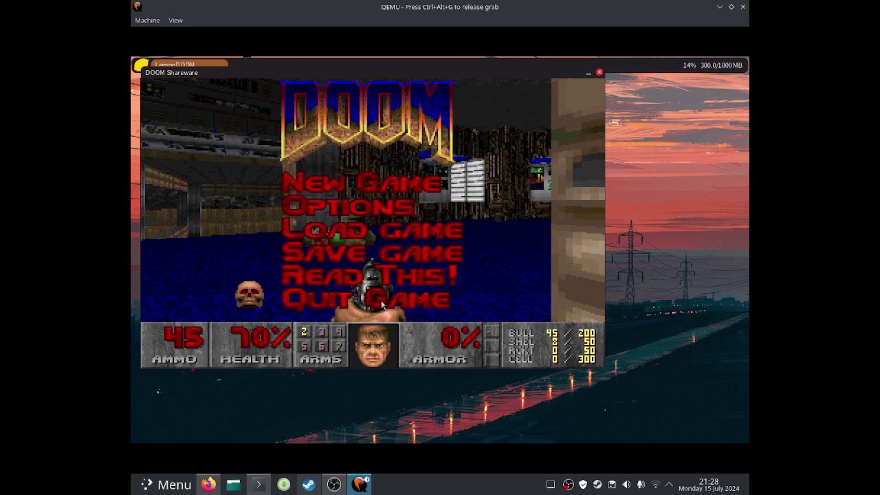
pyautogui.press('Return')
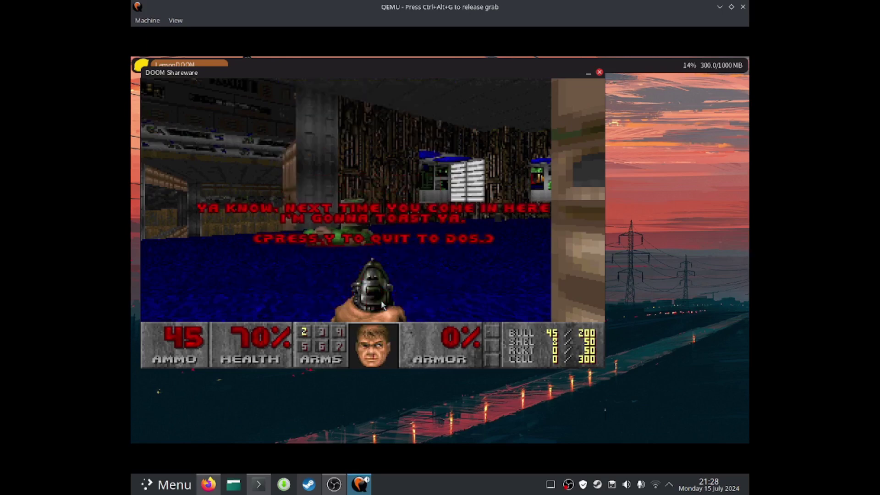
pyautogui.press('y')
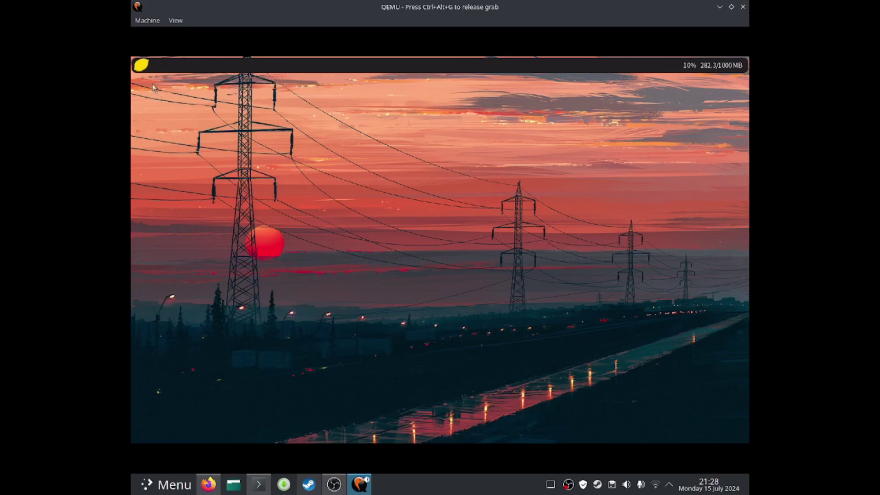
# Start Image Viewer and browse its Open dialog into /system/lemon/resources/
pyautogui.click(141, 65)
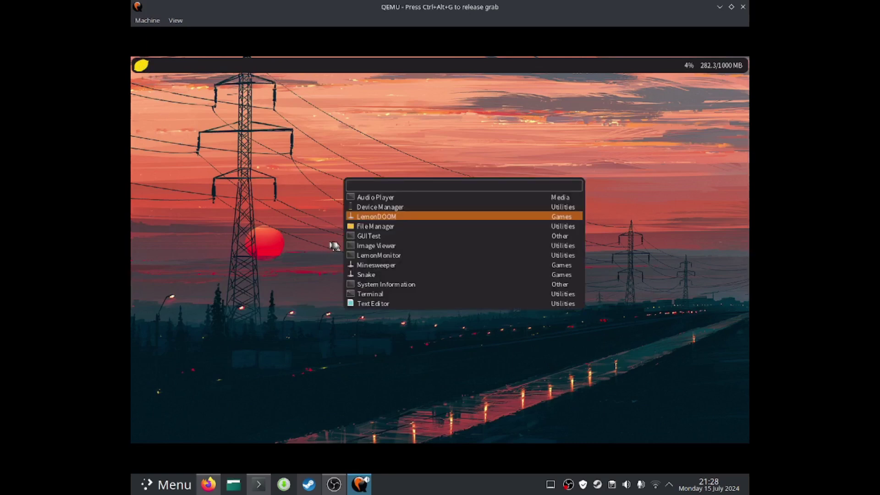
pyautogui.click(367, 248)
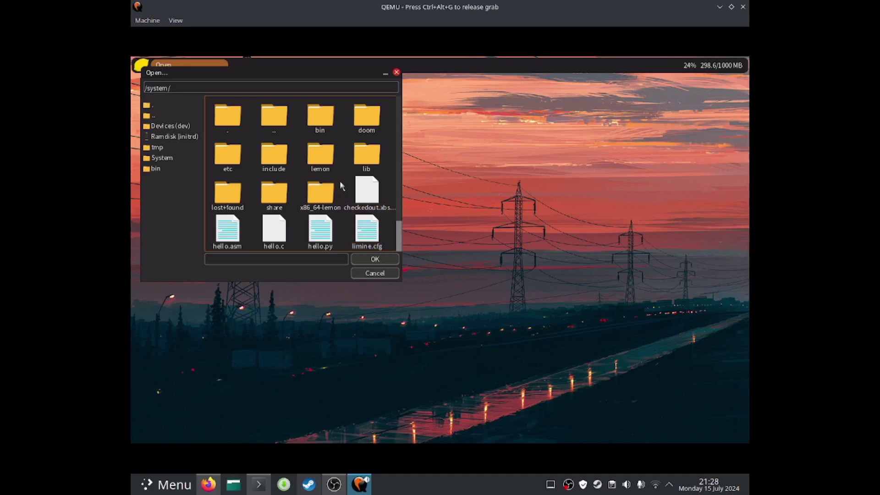
pyautogui.doubleClick(322, 168)
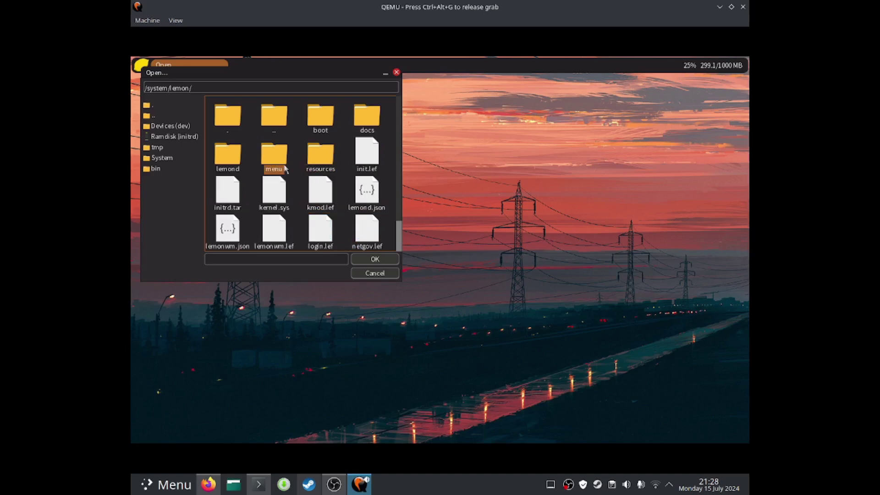
pyautogui.doubleClick(235, 161)
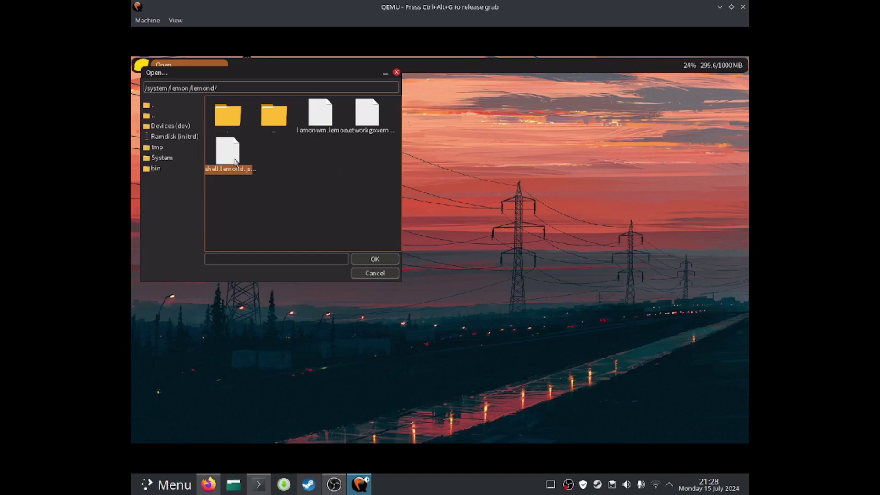
pyautogui.doubleClick(274, 119)
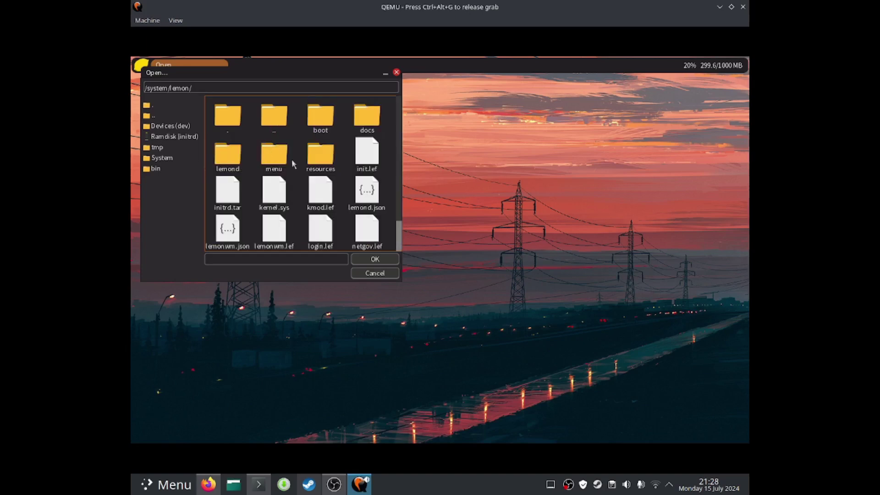
pyautogui.doubleClick(320, 155)
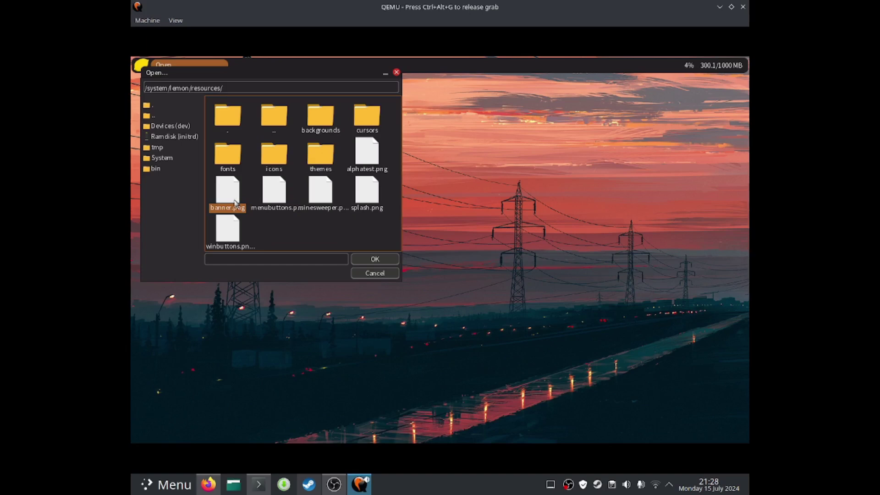
# Open banner.png in Image Viewer and move its window toward the screen centre
pyautogui.doubleClick(235, 201)
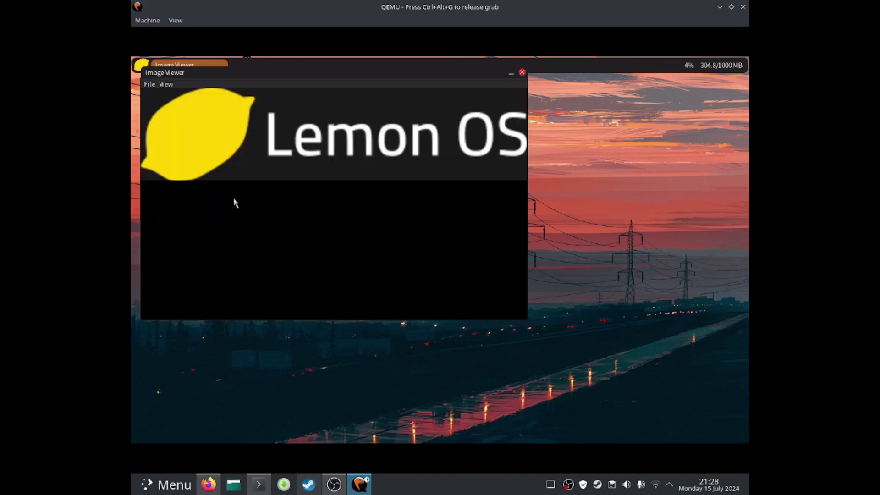
pyautogui.moveTo(247, 74); pyautogui.dragTo(317, 131)
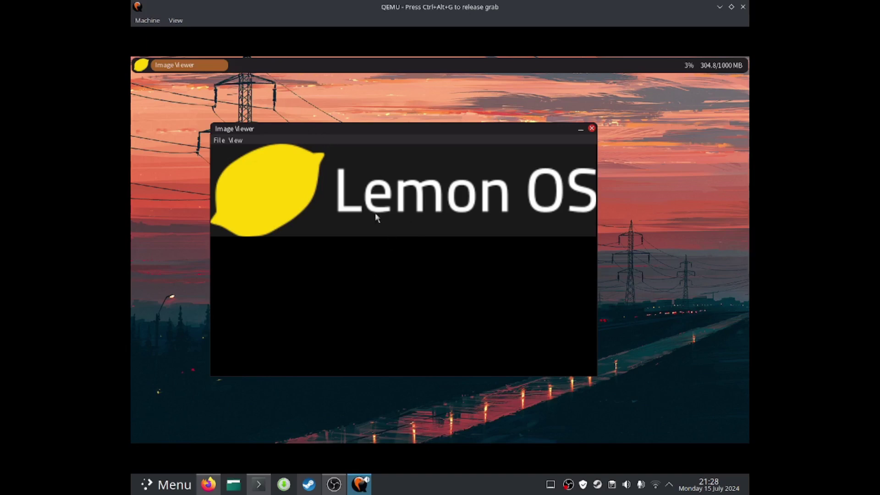
pyautogui.click(219, 140)
# Show the banner in the Fill Image, Fit Image and No Scaling display modes
pyautogui.click(236, 140)
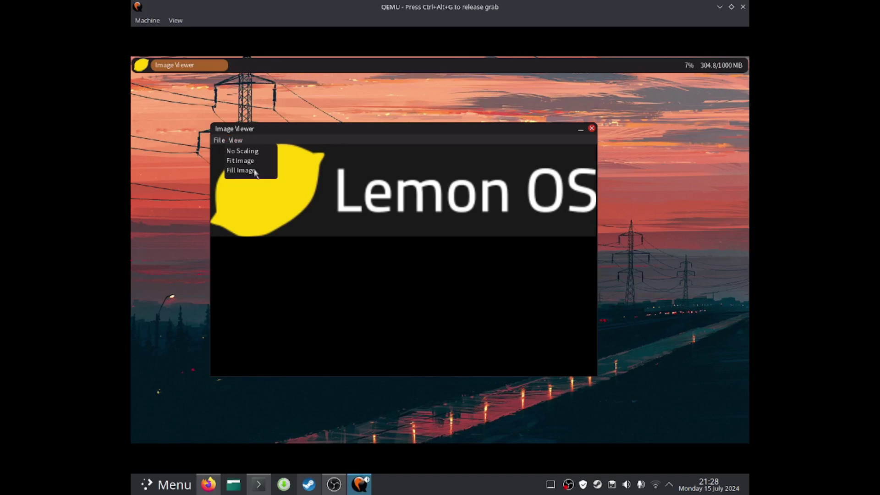
pyautogui.click(255, 171)
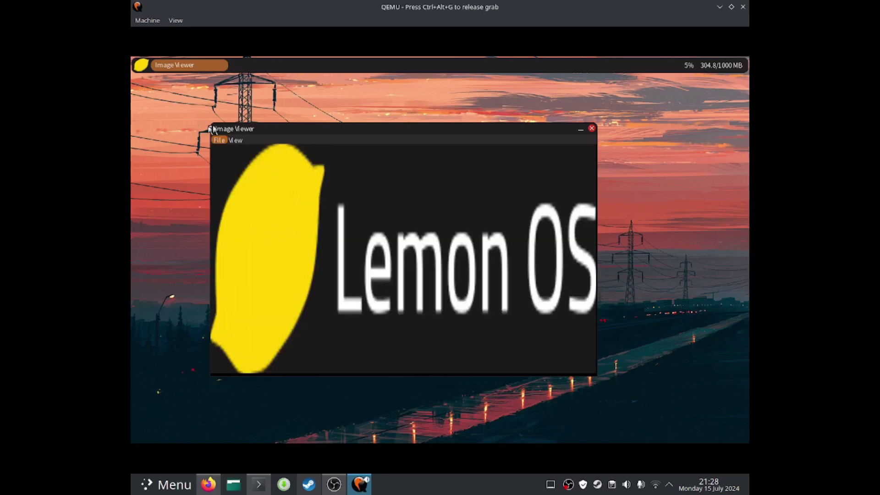
pyautogui.click(236, 141)
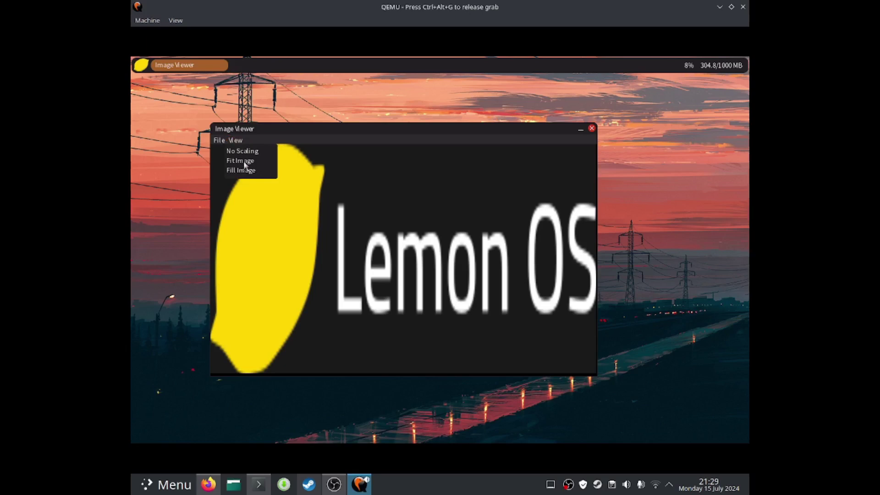
pyautogui.click(245, 163)
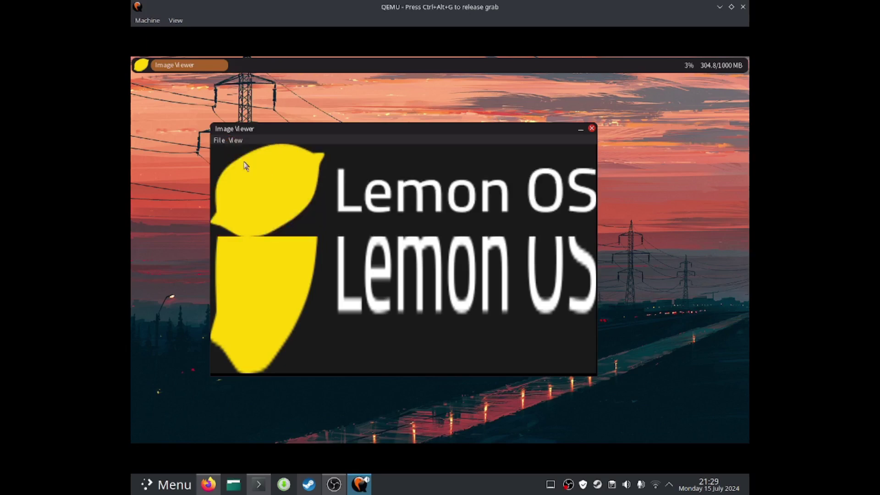
pyautogui.click(237, 142)
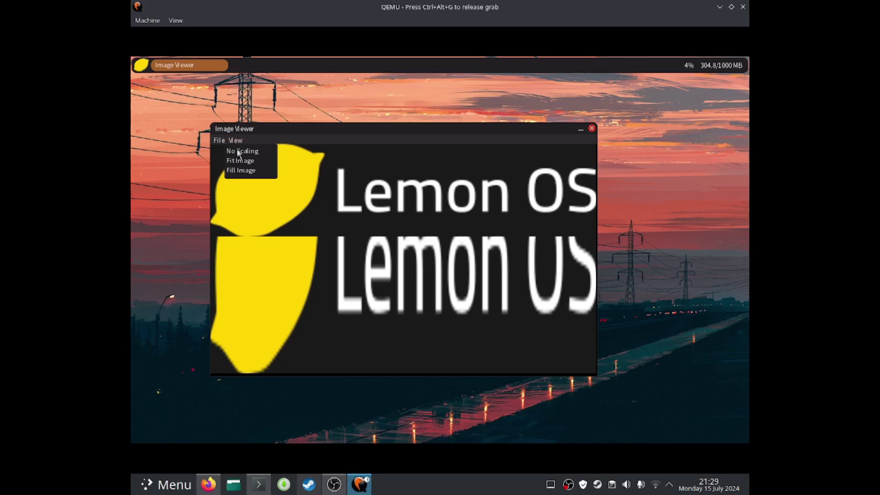
pyautogui.click(238, 153)
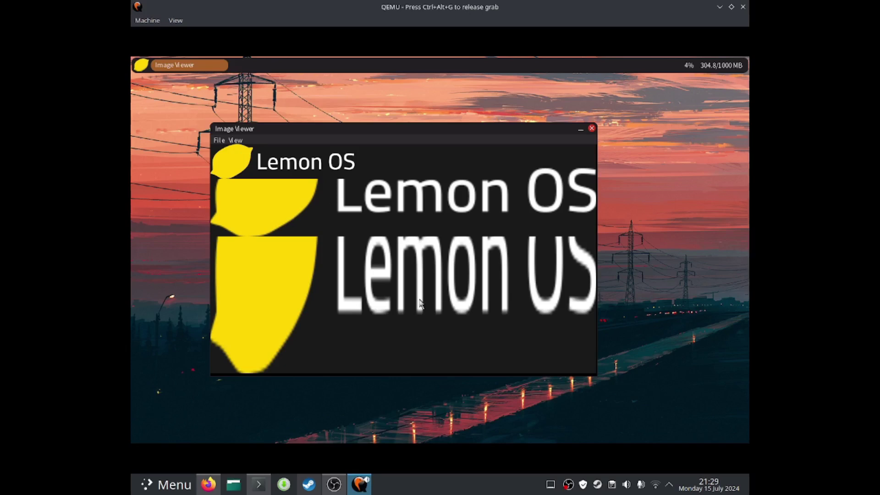
pyautogui.click(235, 141)
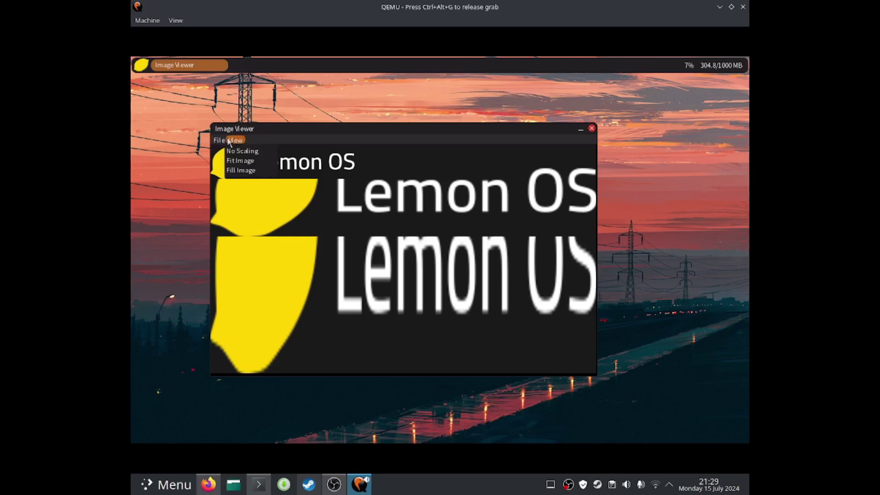
pyautogui.click(258, 161)
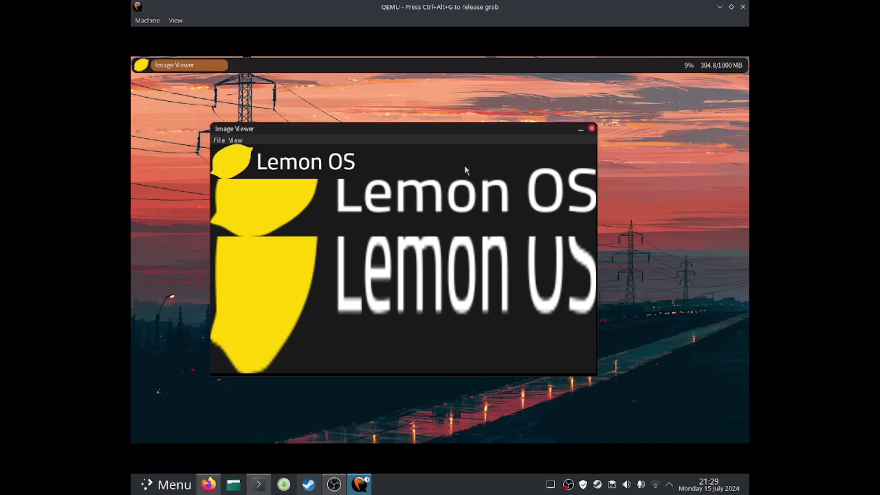
# Close Image Viewer and launch LemonMonitor from the application list
pyautogui.click(592, 129)
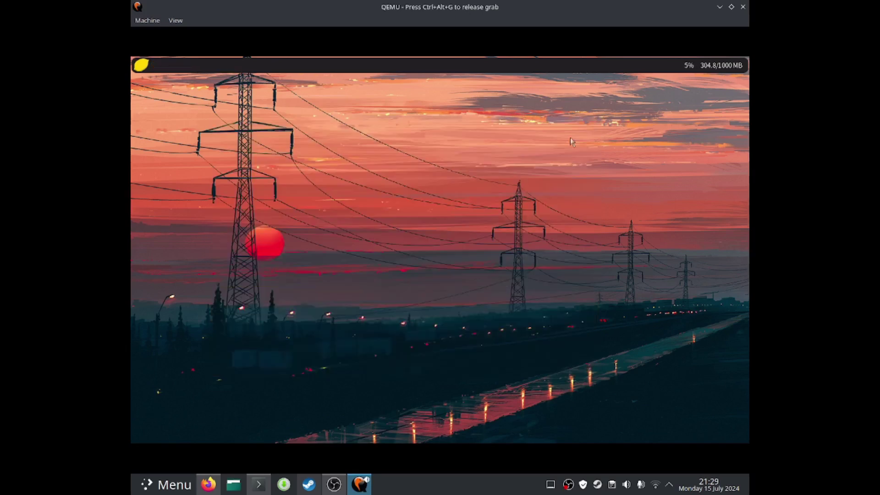
pyautogui.click(140, 67)
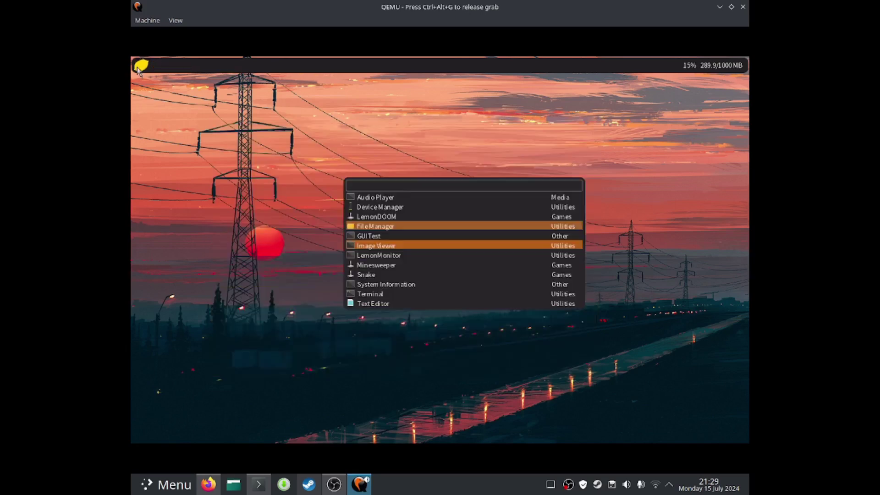
pyautogui.click(366, 257)
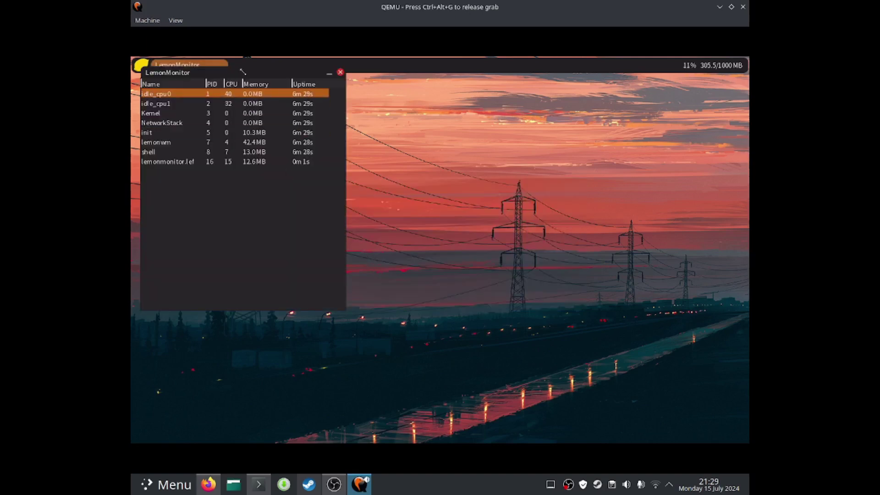
# Centre the LemonMonitor window, select a process row, then close the monitor
pyautogui.moveTo(243, 72); pyautogui.dragTo(412, 113)
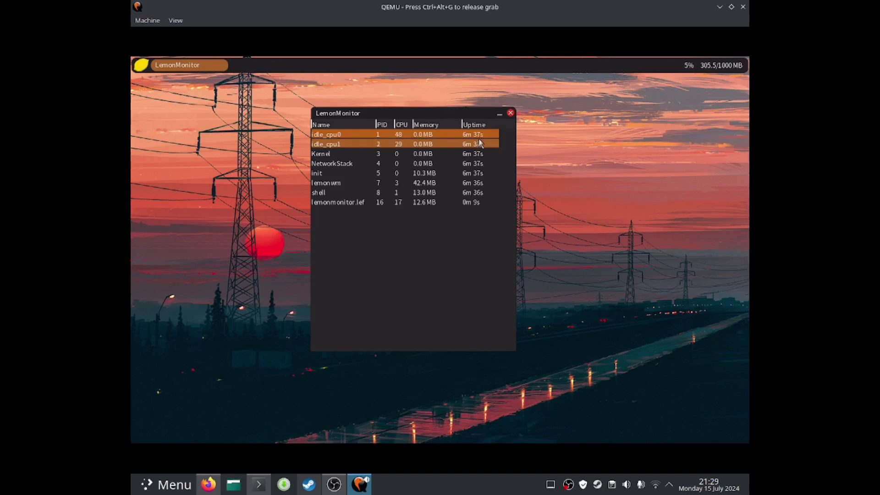
pyautogui.click(469, 174)
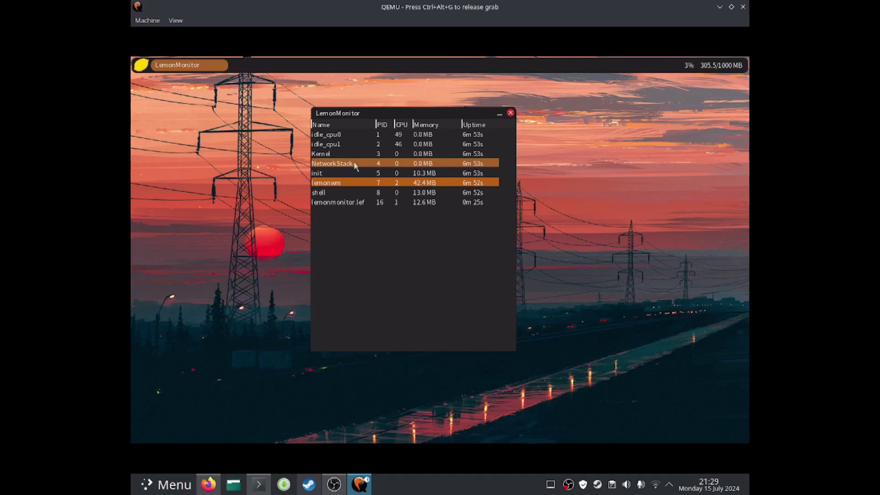
pyautogui.click(511, 113)
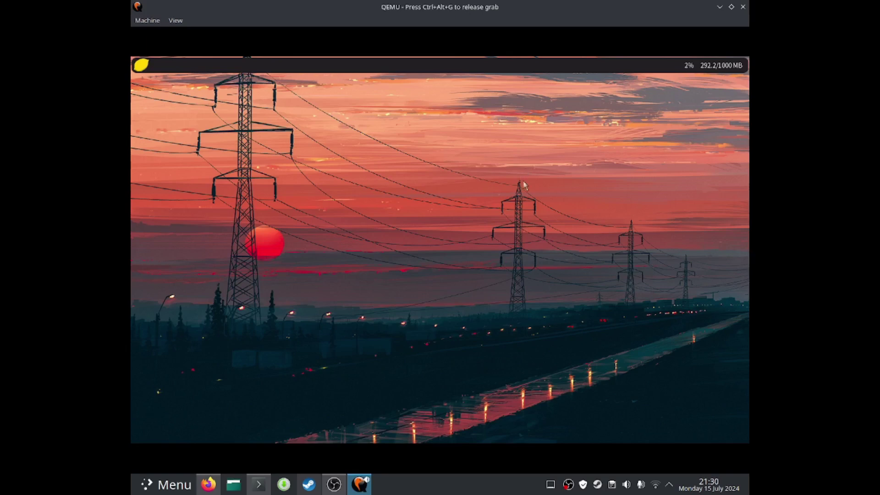
# Switch the VM display to fullscreen and launch Minesweeper from the application list
pyautogui.hotkey('ctrl', 'alt', 'f')
pyautogui.hotkey('ctrl', 'alt', 'f')
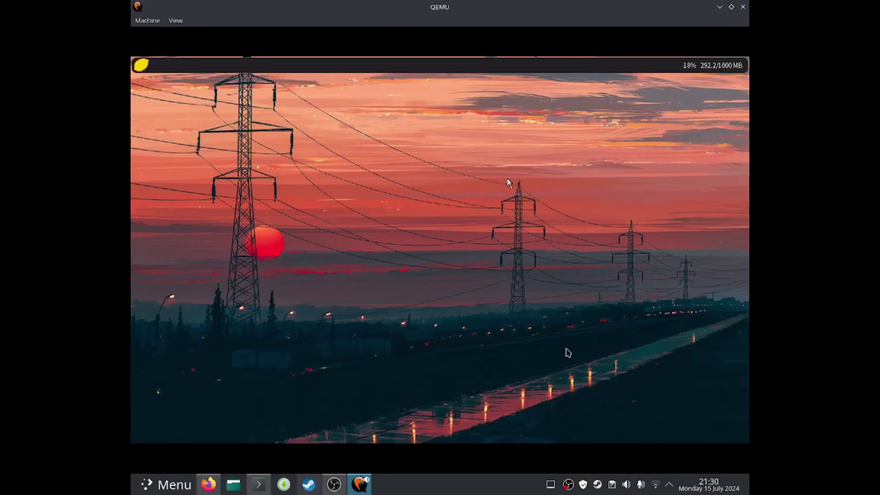
pyautogui.rightClick(568, 485)
pyautogui.click(581, 429)
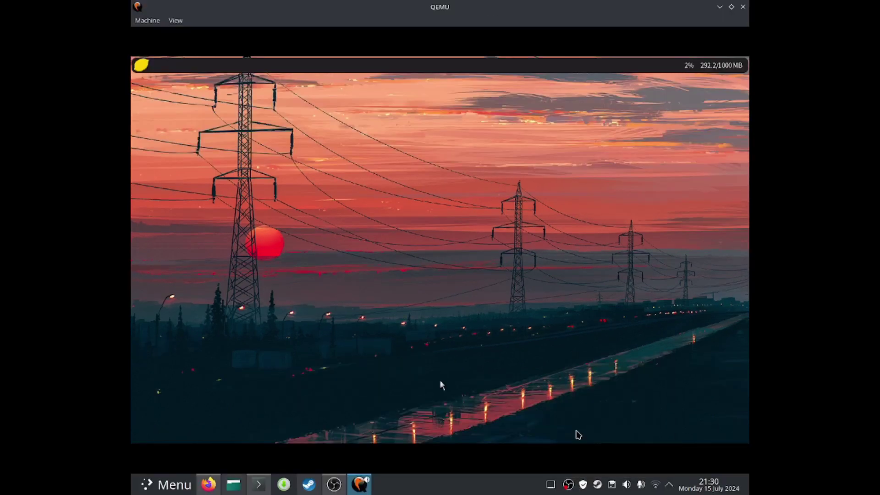
pyautogui.click(141, 65)
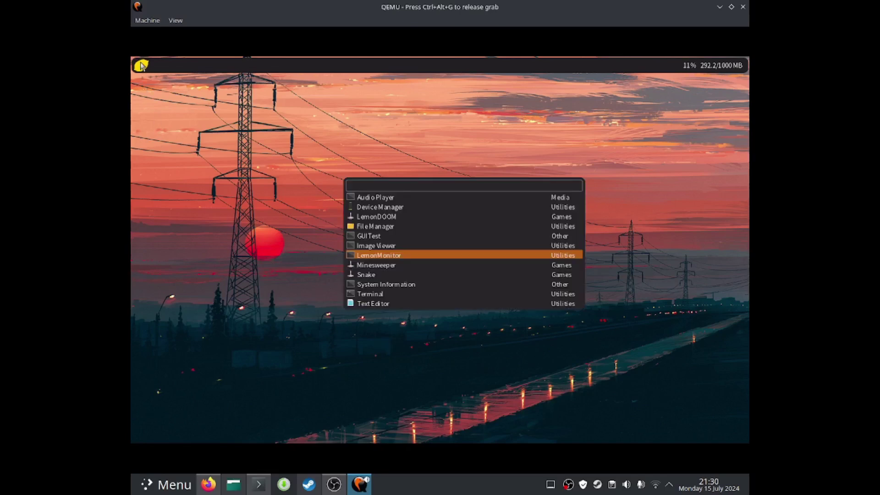
pyautogui.click(371, 265)
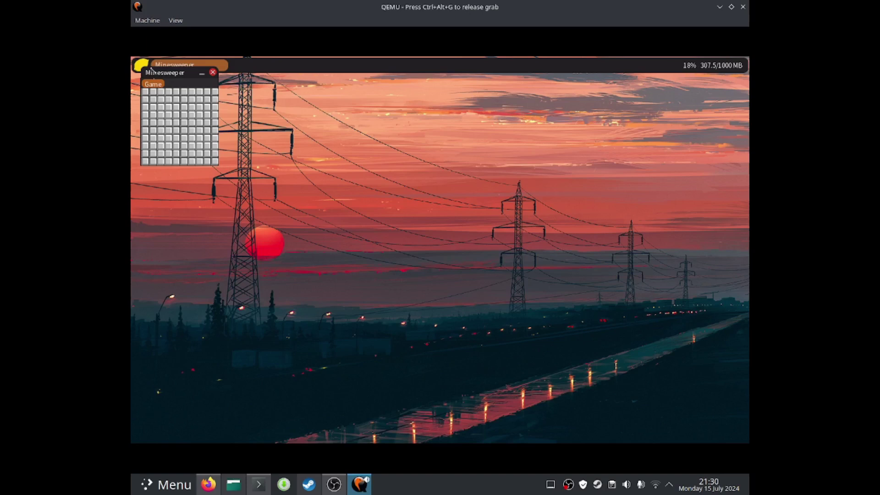
# Centre the Minesweeper board, uncover a tile that hits a mine, and dismiss Game Over
pyautogui.moveTo(176, 85); pyautogui.dragTo(404, 171)
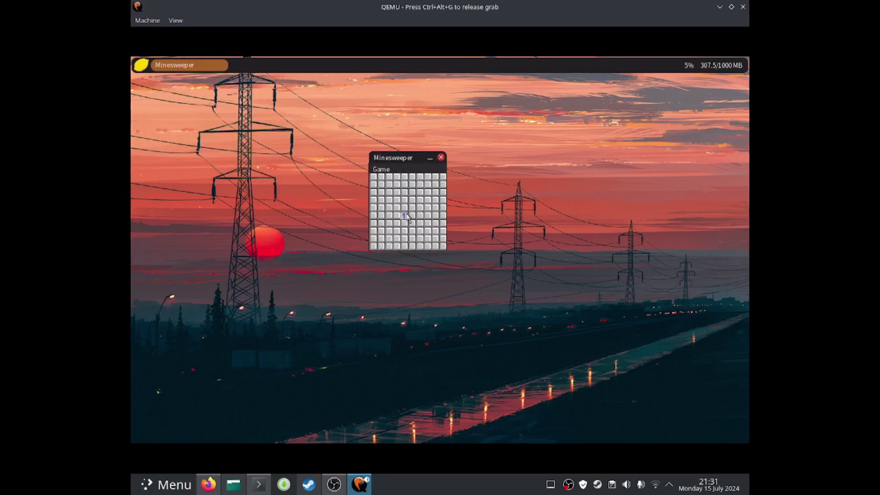
pyautogui.click(404, 192)
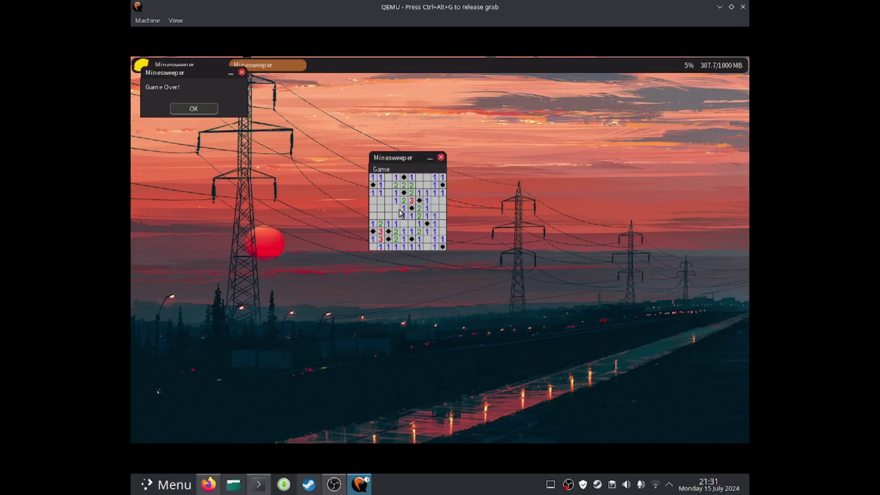
pyautogui.moveTo(197, 76); pyautogui.dragTo(420, 147)
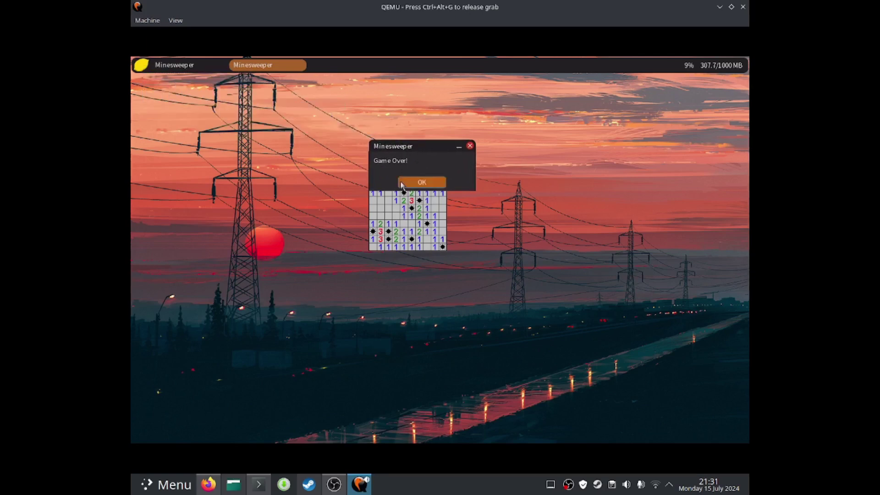
pyautogui.click(415, 181)
# Switch to medium and then hard difficulty, uncover a square, and dismiss Game Over
pyautogui.click(381, 169)
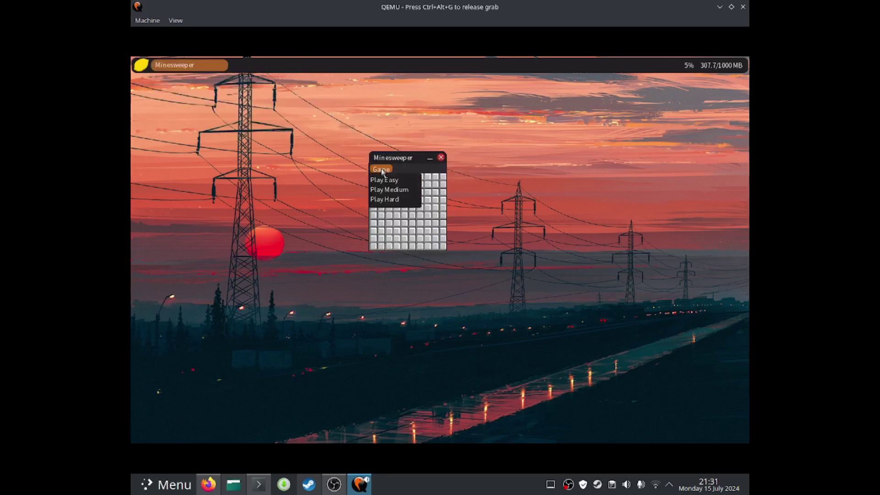
pyautogui.click(382, 190)
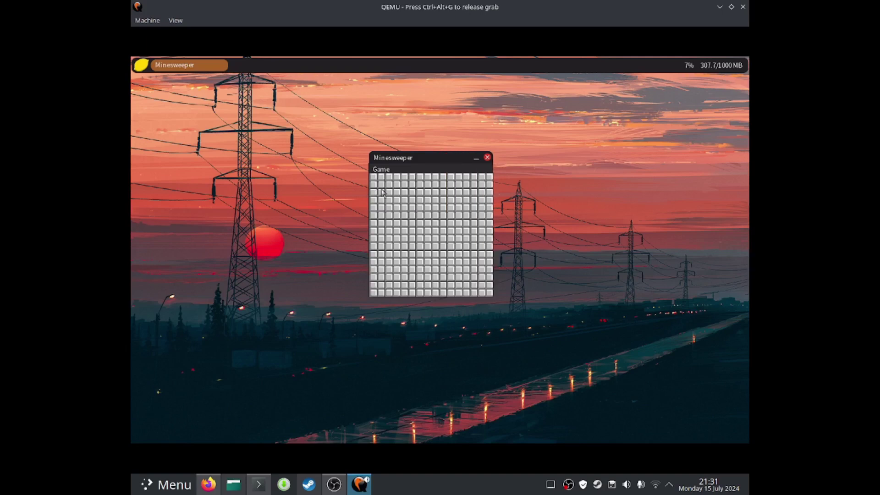
pyautogui.click(381, 170)
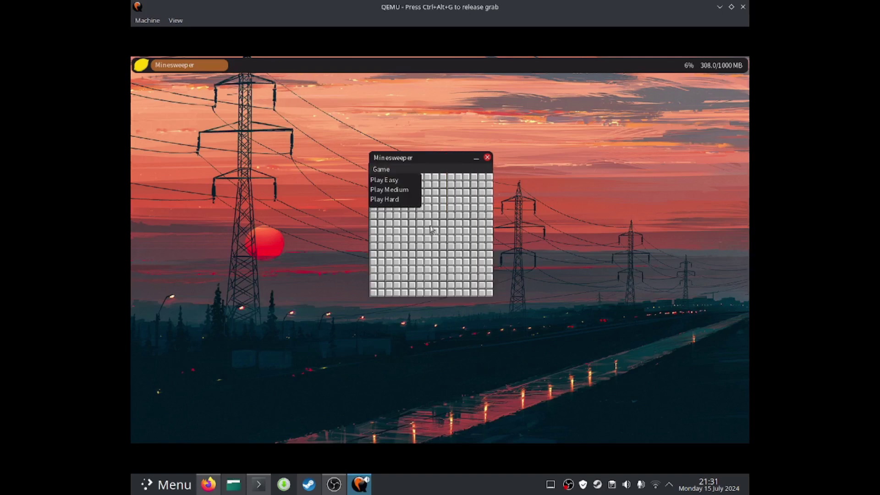
pyautogui.click(397, 201)
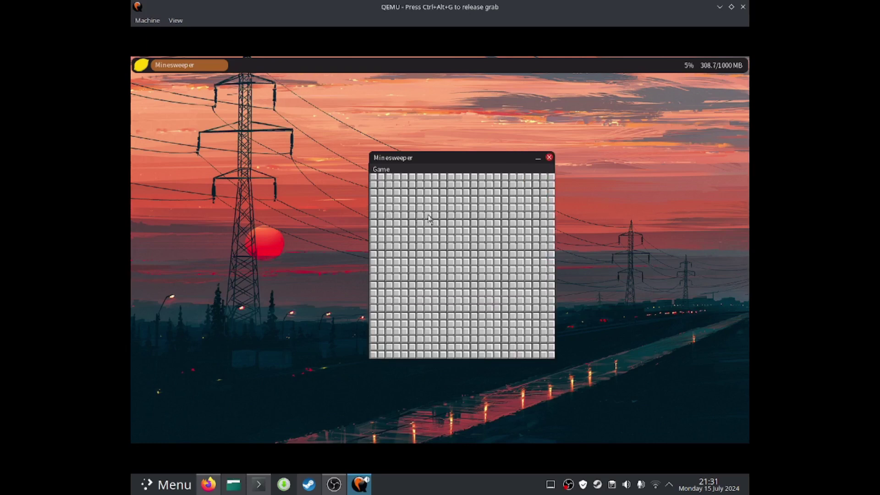
pyautogui.click(430, 235)
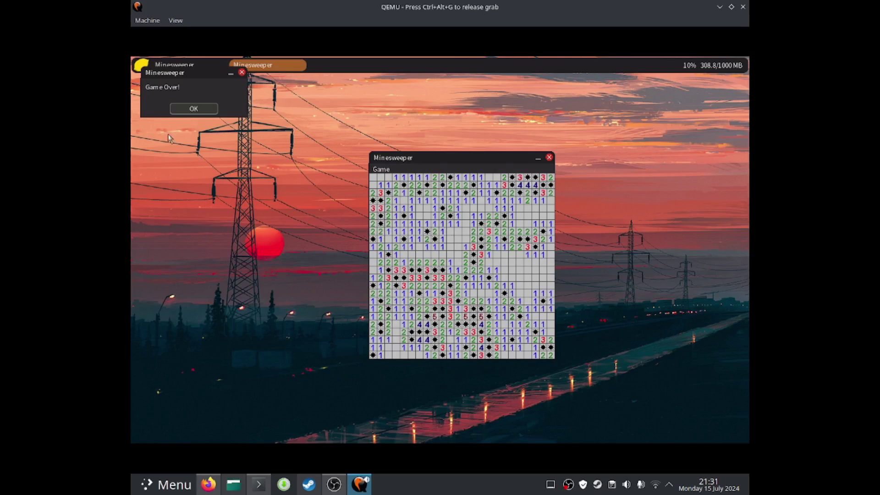
pyautogui.click(182, 107)
# Start a fresh game, lose again on the first square, and close Minesweeper
pyautogui.click(377, 168)
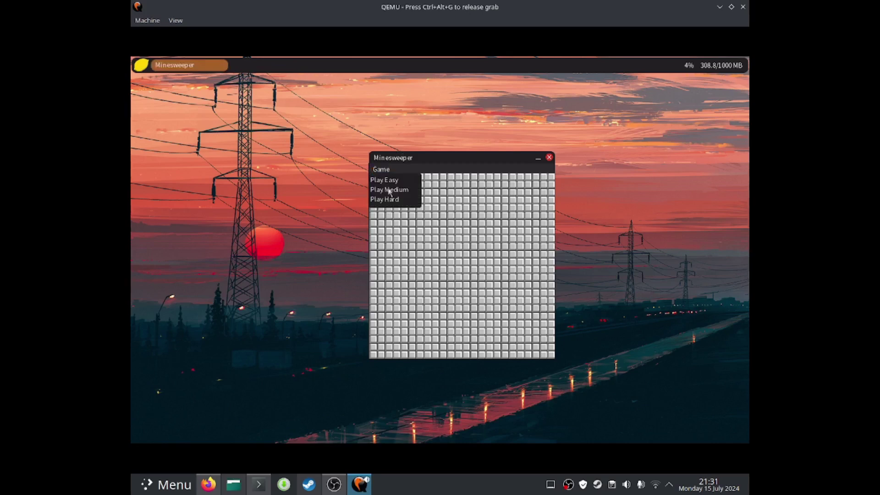
pyautogui.click(428, 258)
pyautogui.click(452, 246)
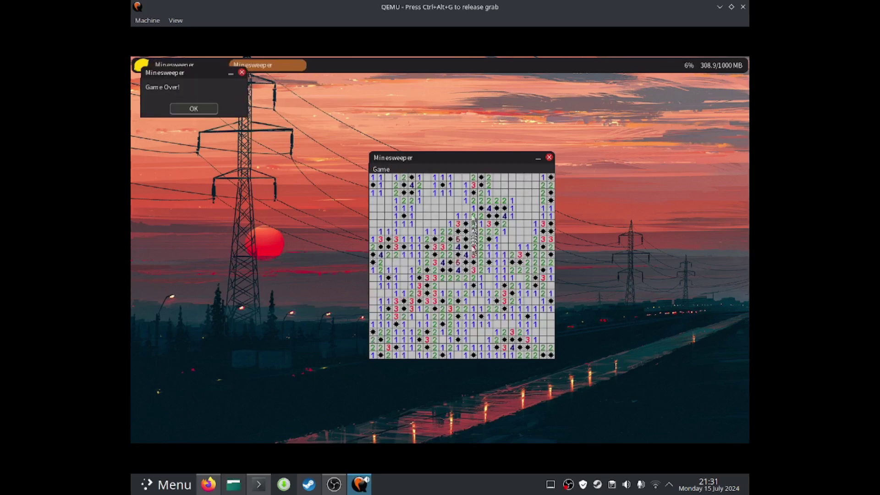
pyautogui.click(204, 110)
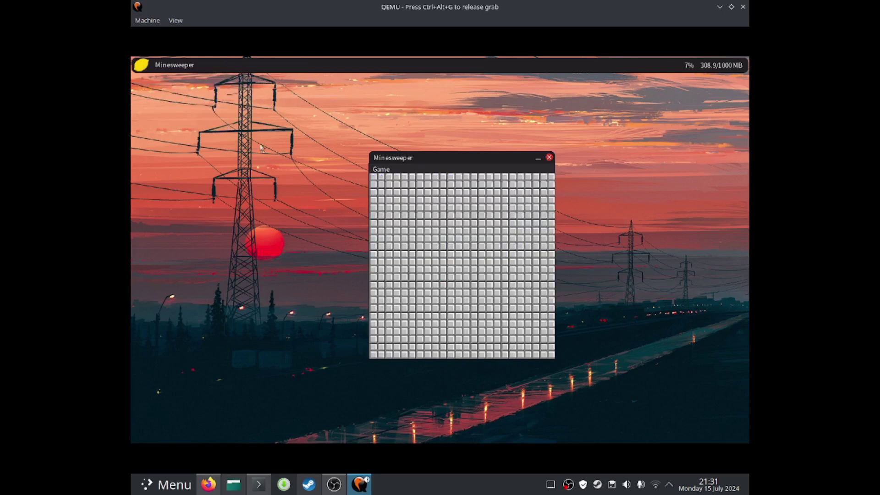
pyautogui.click(549, 158)
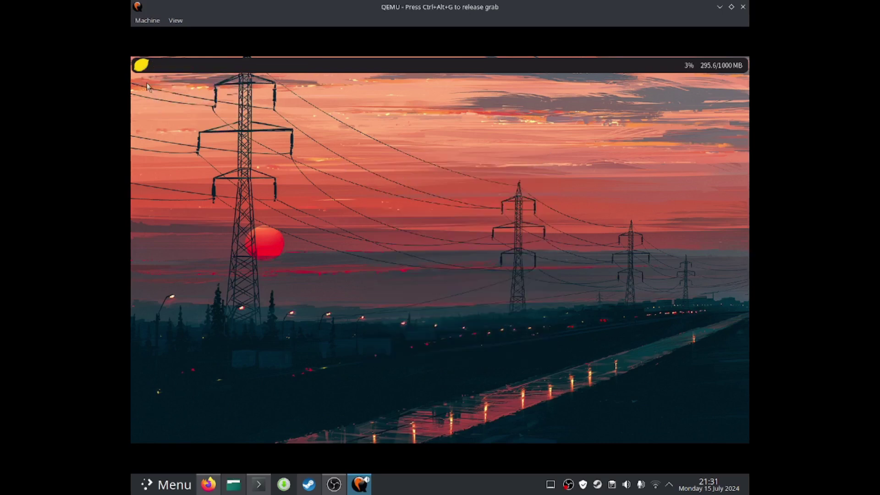
# Launch the Snake game from the installed apps list and start a round
pyautogui.click(140, 67)
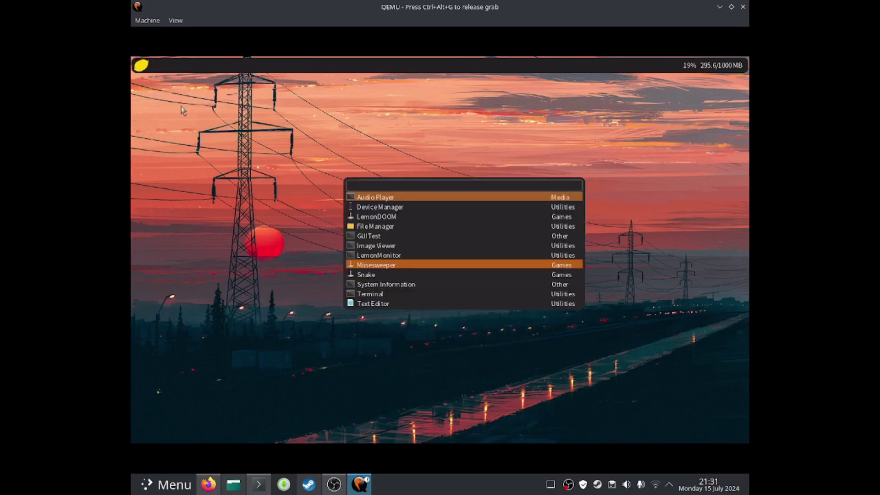
pyautogui.click(362, 275)
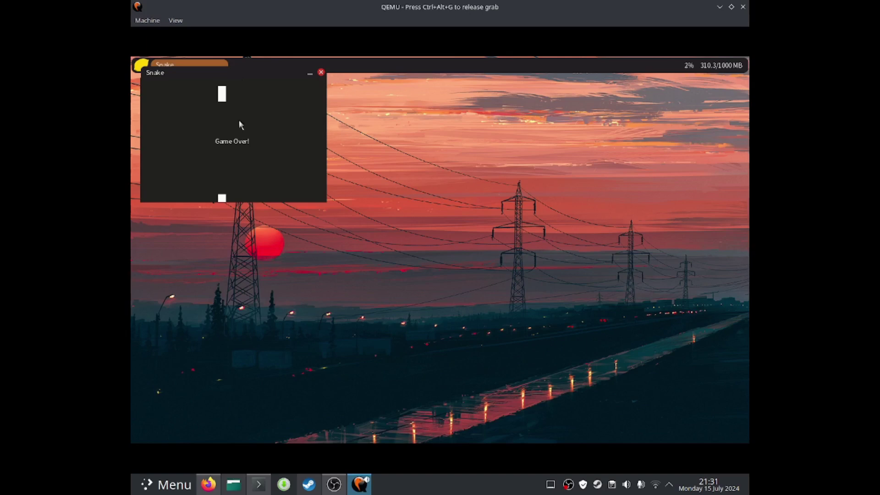
pyautogui.press('space')
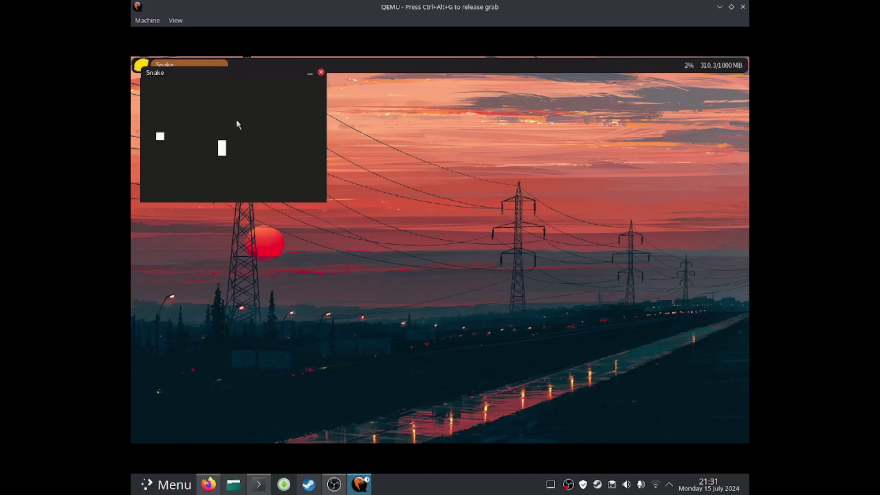
# Steer the snake with the arrow keys to eat food until the first round ends
pyautogui.press('Right')
pyautogui.press('Down')
pyautogui.press('Left')
pyautogui.press('Up')
pyautogui.press('Left')
pyautogui.press('Up')
pyautogui.press('Right')
pyautogui.press('Up')
pyautogui.press('Right')
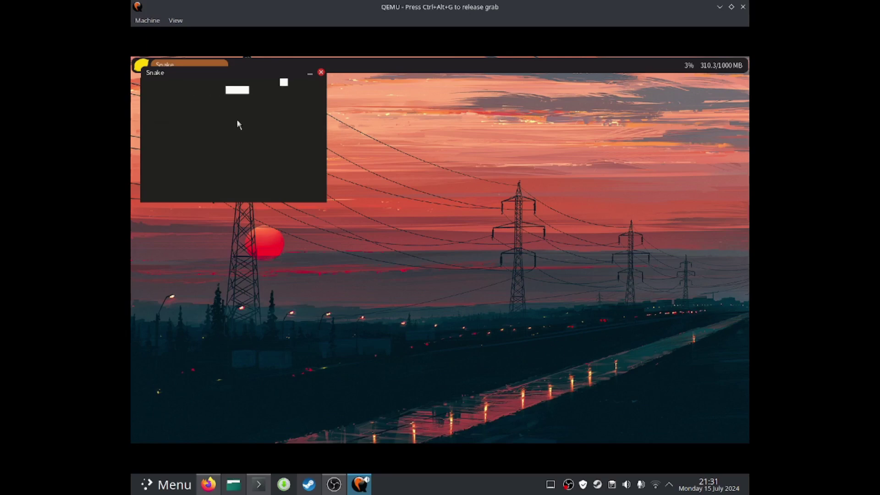
pyautogui.press('Up')
pyautogui.press('Left')
pyautogui.press('Down')
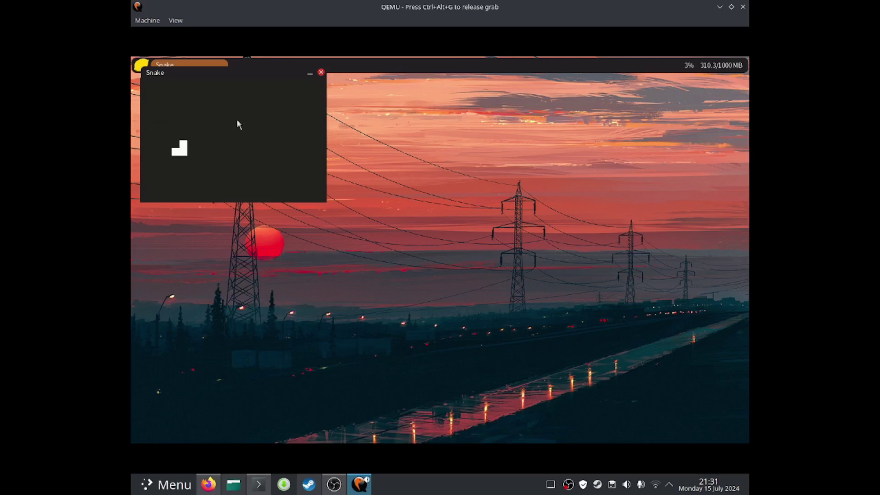
pyautogui.press('Left')
pyautogui.press('Up')
pyautogui.press('Right')
pyautogui.press('Down')
pyautogui.press('Right')
pyautogui.press('Up')
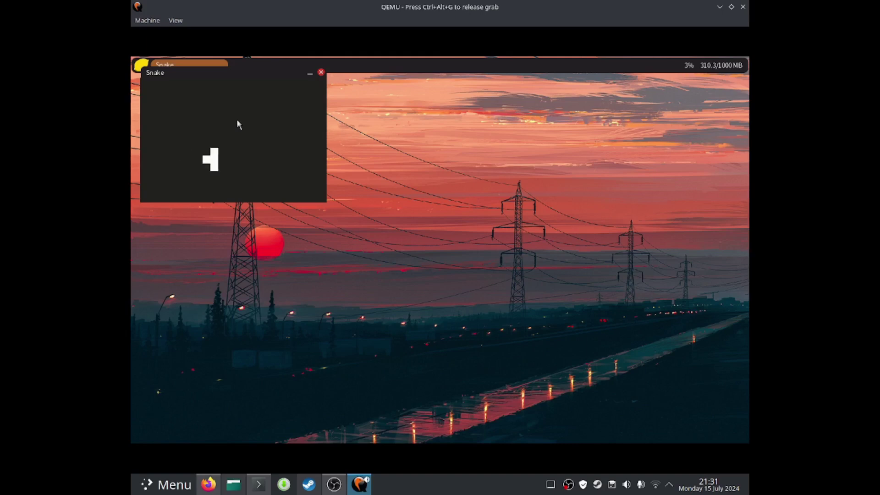
pyautogui.press('Left')
pyautogui.press('Down')
pyautogui.press('Right')
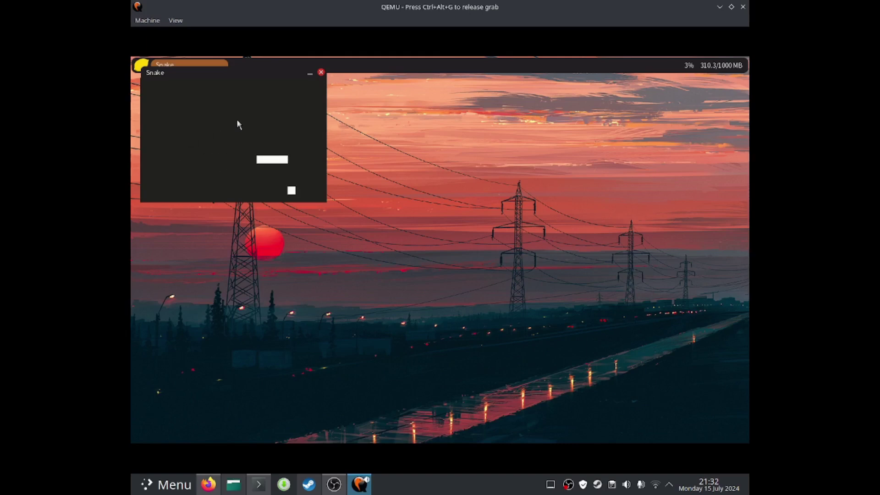
pyautogui.press('Down')
pyautogui.press('Left')
pyautogui.press('Down')
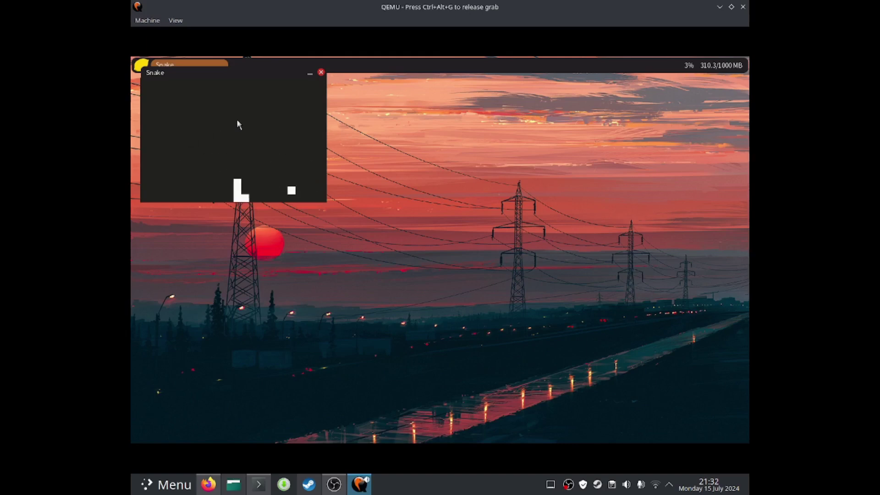
pyautogui.press('Right')
pyautogui.press('Up')
pyautogui.press('Left')
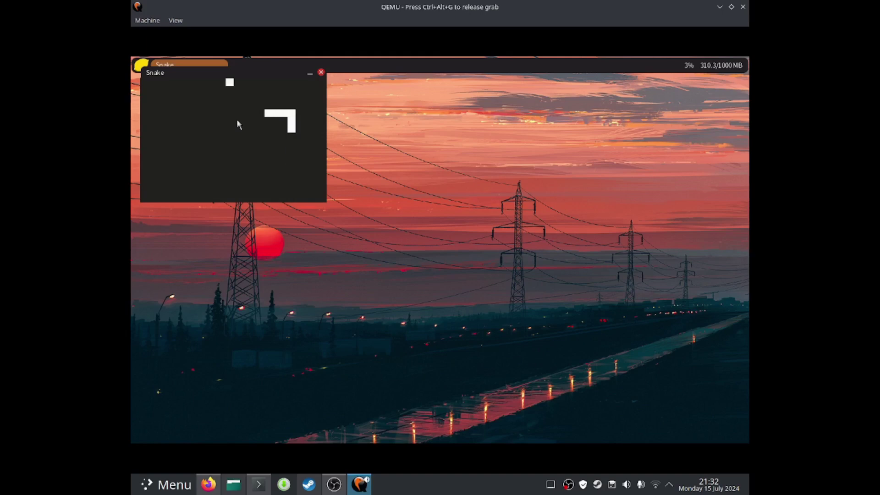
pyautogui.press('Up')
pyautogui.press('Left')
pyautogui.press('Up')
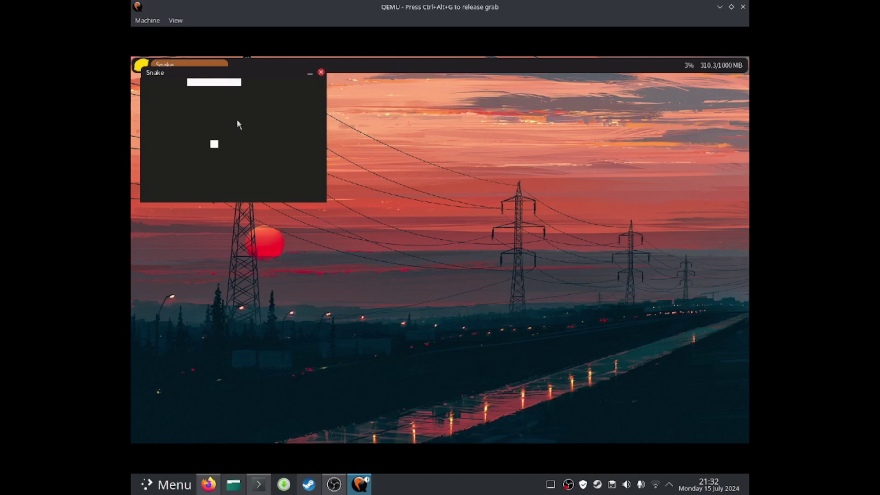
pyautogui.press('Down')
pyautogui.press('Left')
pyautogui.press('Down')
pyautogui.press('Right')
pyautogui.press('Down')
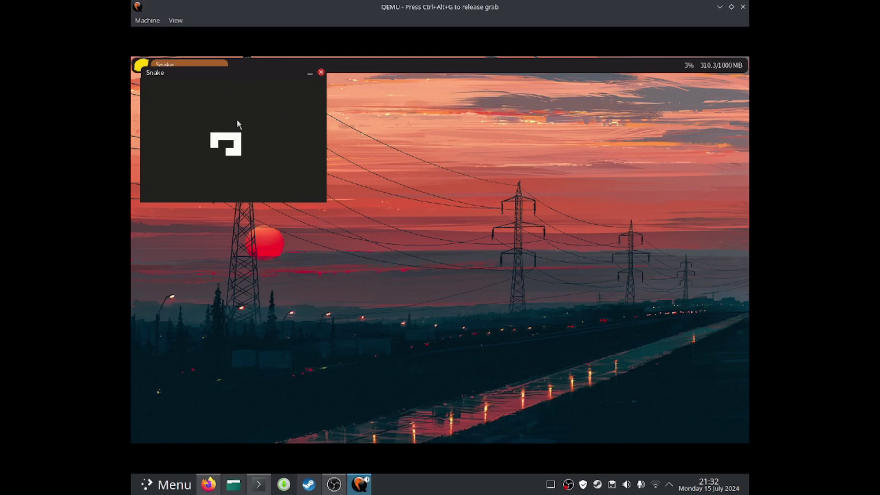
pyautogui.press('Left')
pyautogui.press('Up')
pyautogui.press('Right')
pyautogui.press('Down')
pyautogui.press('Left')
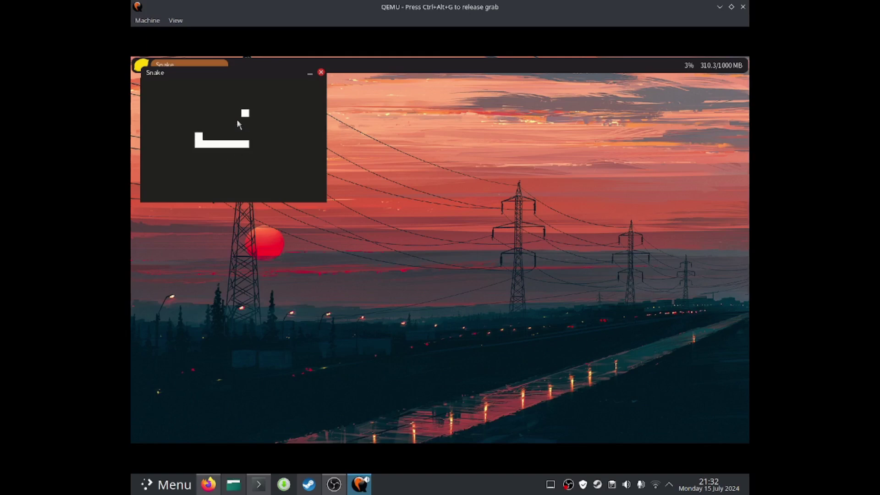
pyautogui.press('Up')
pyautogui.press('Right')
pyautogui.press('Down')
pyautogui.press('Left')
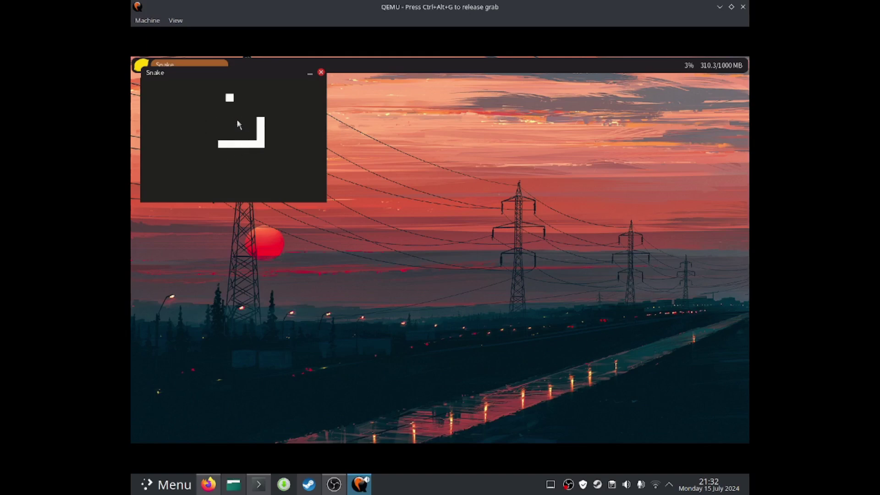
pyautogui.press('Up')
pyautogui.press('Right')
pyautogui.press('Up')
pyautogui.press('Left')
pyautogui.press('Up')
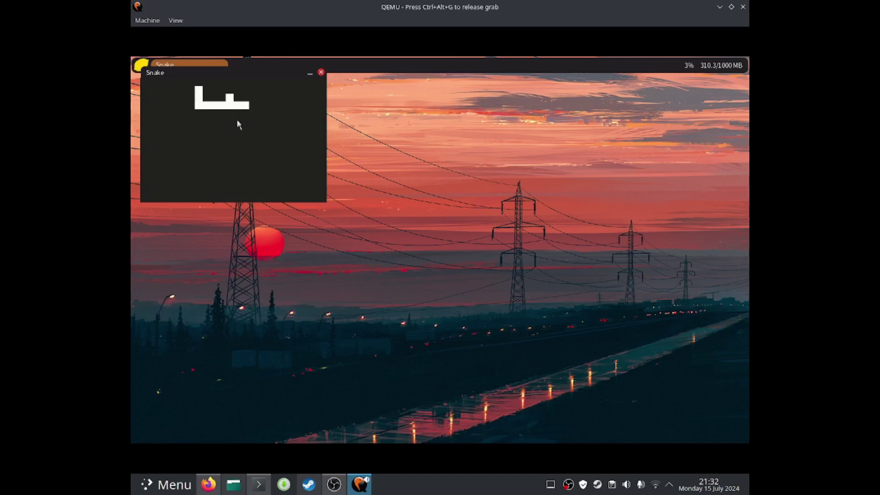
pyautogui.press('Right')
pyautogui.press('Down')
pyautogui.press('Right')
pyautogui.press('Down')
pyautogui.press('Left')
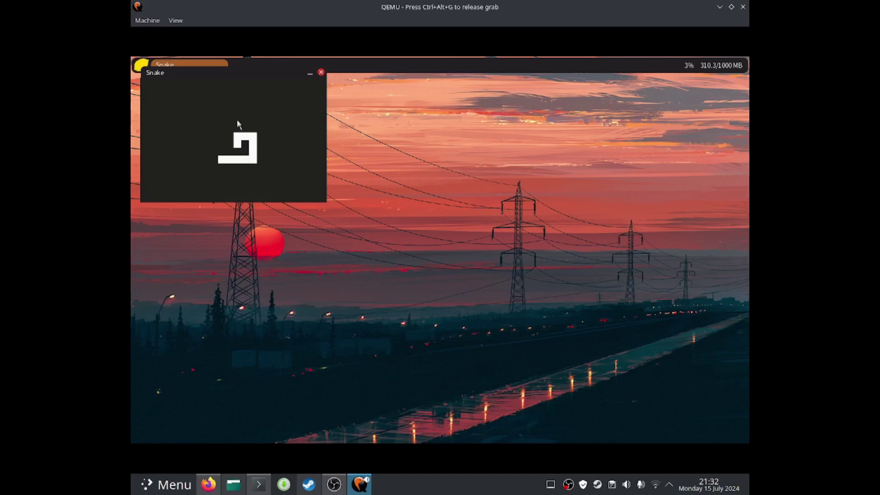
pyautogui.press('Up')
pyautogui.press('Right')
pyautogui.press('Down')
pyautogui.press('Left')
pyautogui.press('Up')
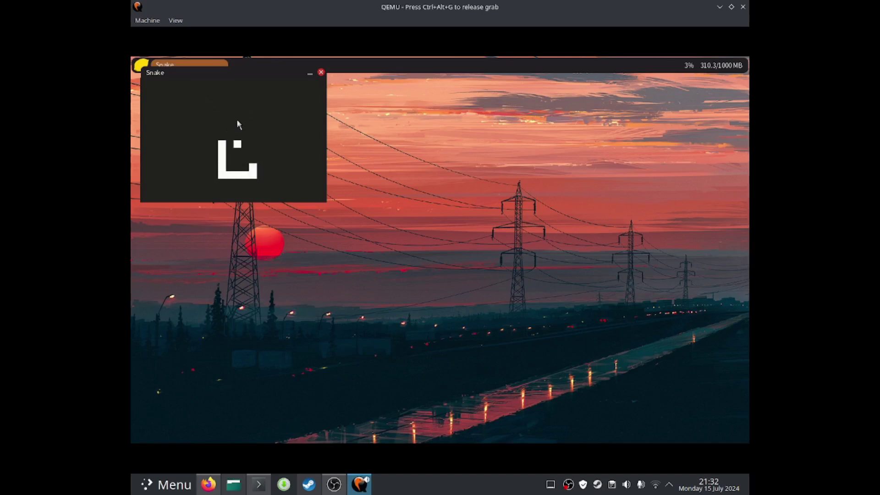
pyautogui.press('Right')
pyautogui.press('Up')
pyautogui.press('Left')
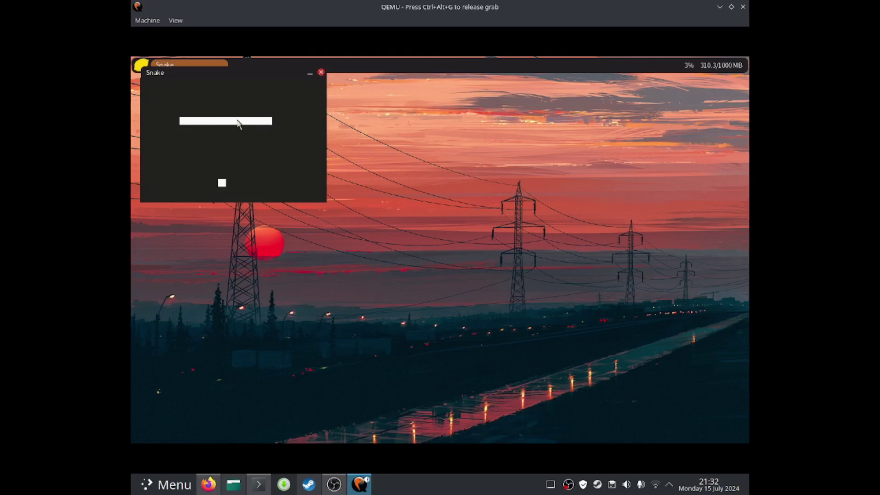
pyautogui.press('Down')
pyautogui.press('Right')
pyautogui.press('Down')
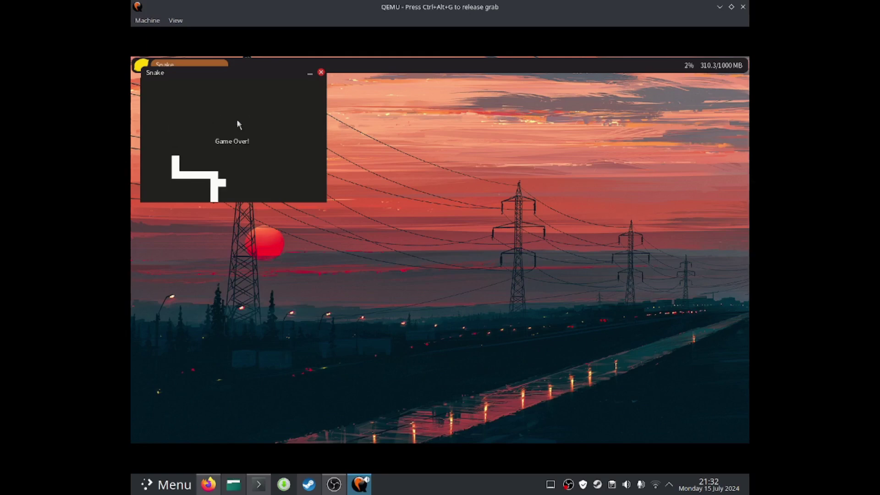
# Play a second Snake round with the arrow keys until Game Over, then close the window
pyautogui.press('space')
pyautogui.press('Up')
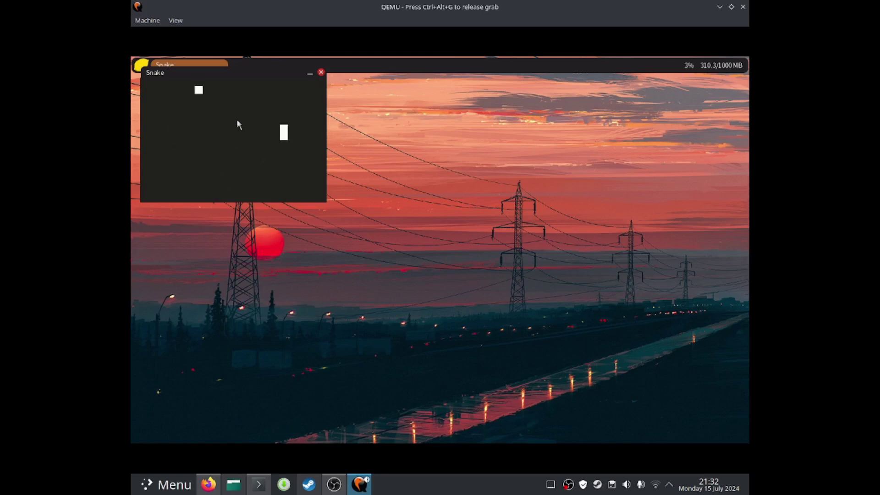
pyautogui.press('Left')
pyautogui.press('Down')
pyautogui.press('Left')
pyautogui.press('Up')
pyautogui.press('Right')
pyautogui.press('Down')
pyautogui.press('Left')
pyautogui.press('Up')
pyautogui.press('Left')
pyautogui.press('Down')
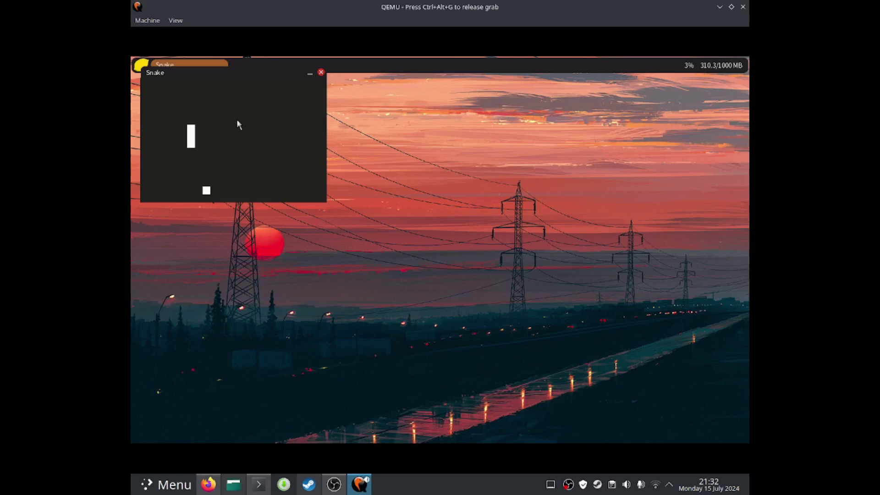
pyautogui.press('Right')
pyautogui.press('Down')
pyautogui.press('Left')
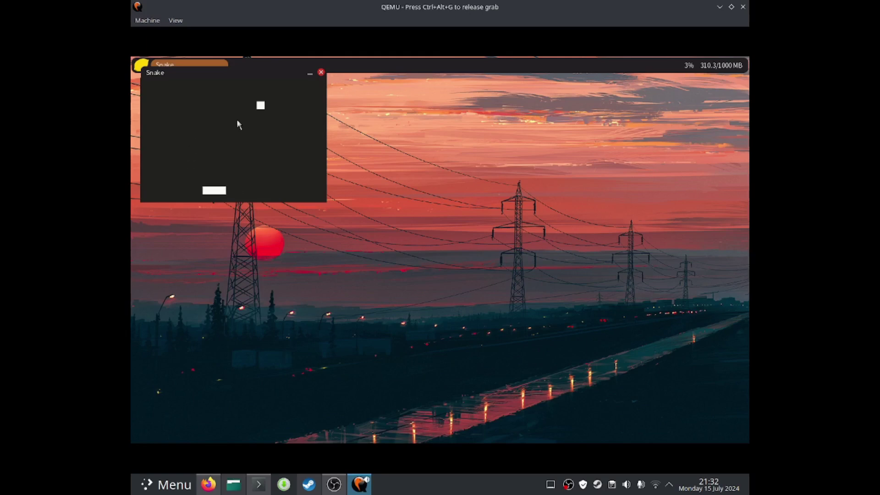
pyautogui.press('Up')
pyautogui.press('Right')
pyautogui.press('Up')
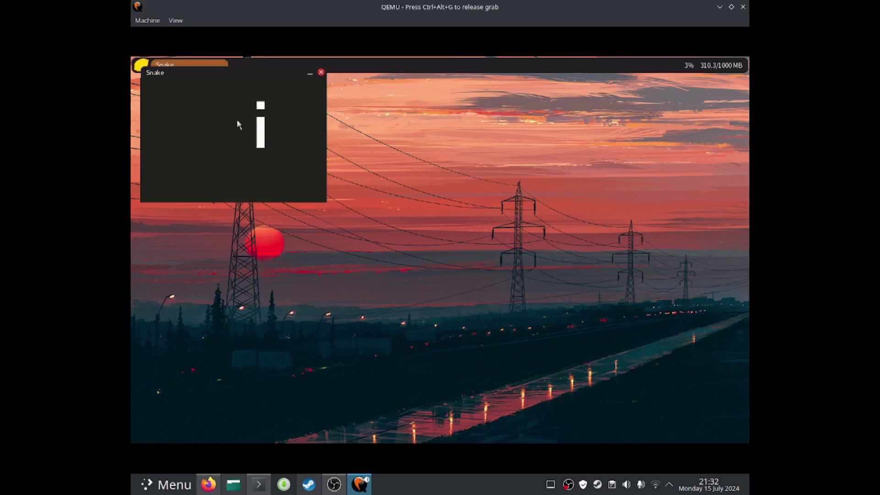
pyautogui.press('Left')
pyautogui.press('Down')
pyautogui.press('Right')
pyautogui.press('Down')
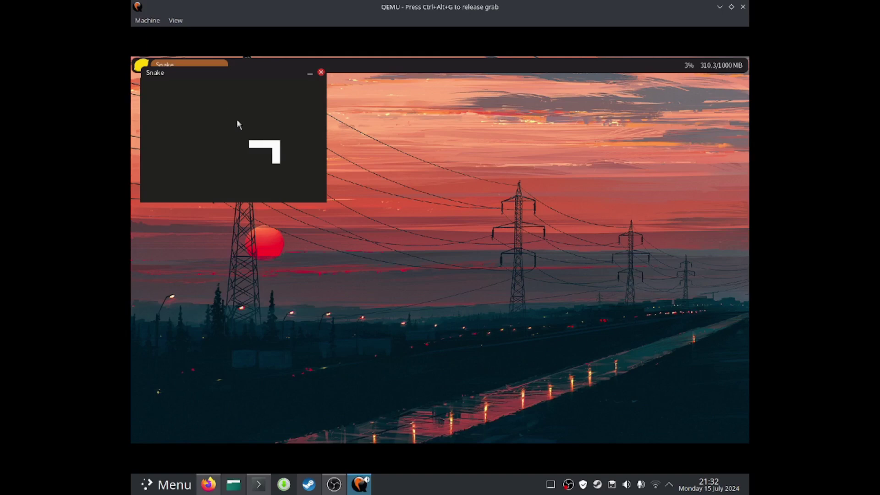
pyautogui.press('Left')
pyautogui.press('Down')
pyautogui.press('Left')
pyautogui.press('Up')
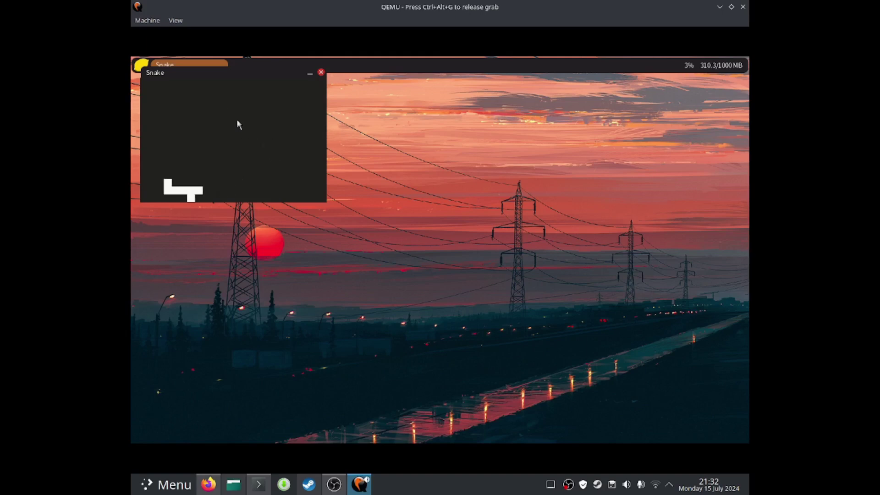
pyautogui.press('Right')
pyautogui.press('Down')
pyautogui.press('Left')
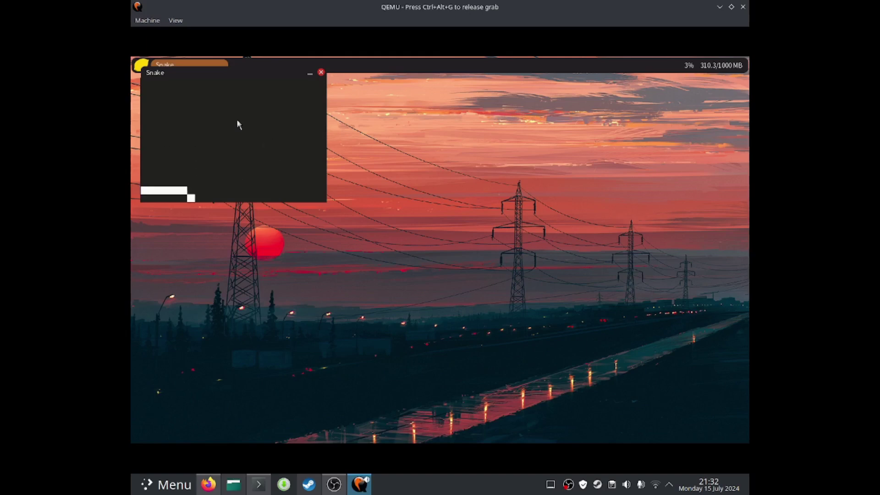
pyautogui.press('Up')
pyautogui.press('Right')
pyautogui.press('Down')
pyautogui.press('Left')
pyautogui.press('Up')
pyautogui.press('Right')
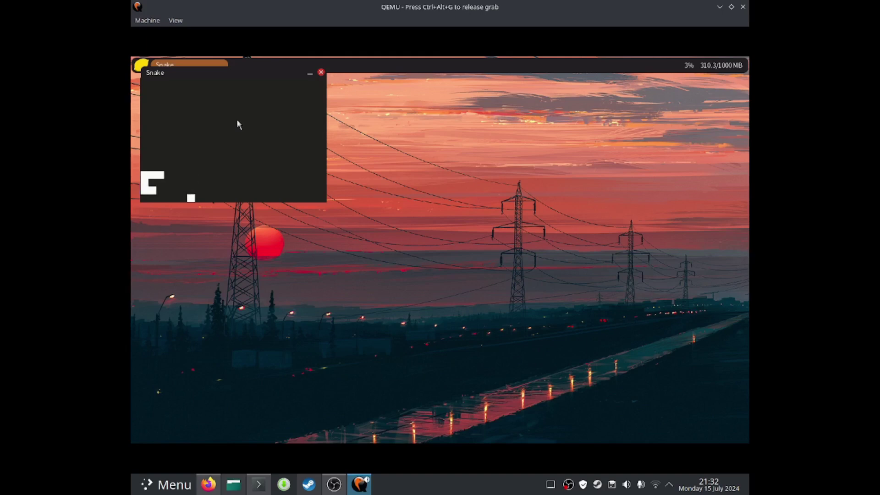
pyautogui.press('Down')
pyautogui.press('Right')
pyautogui.press('Down')
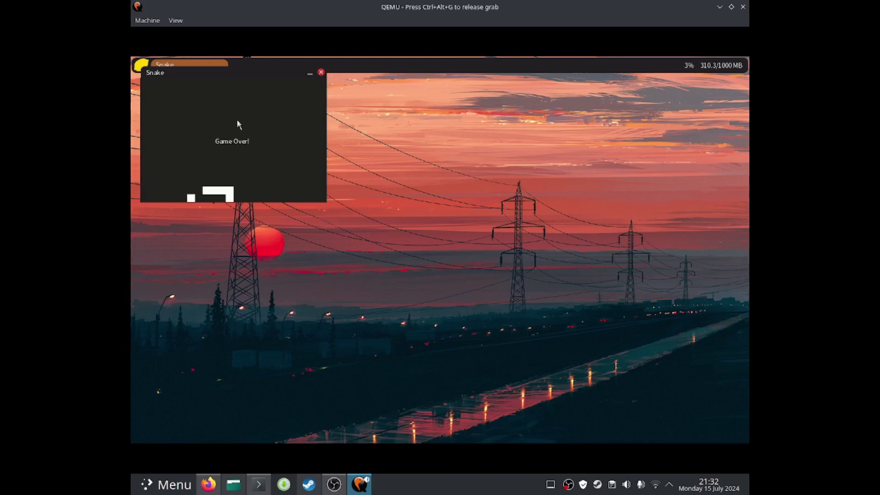
pyautogui.click(321, 71)
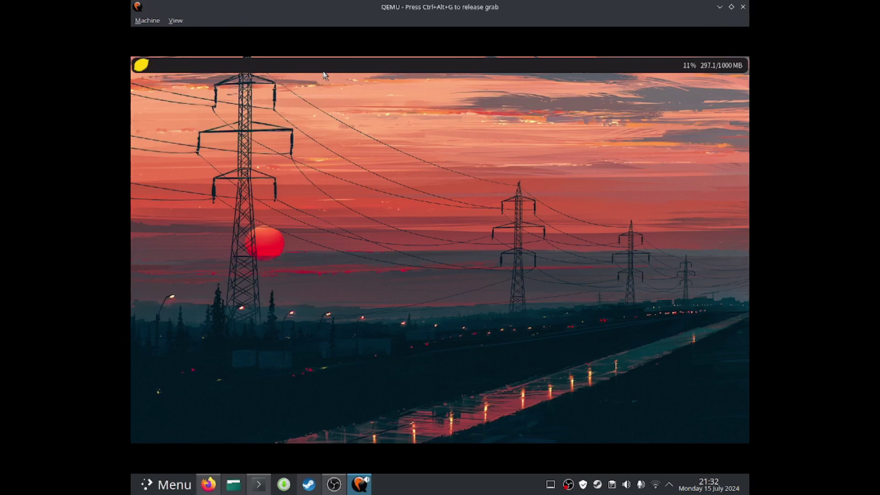
pyautogui.hotkey('ctrl', 'alt', 'g')
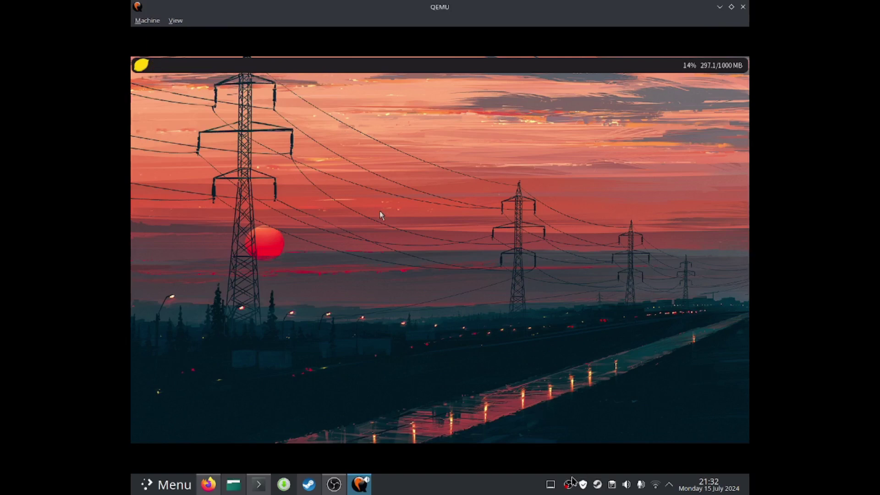
pyautogui.rightClick(568, 485)
pyautogui.click(586, 443)
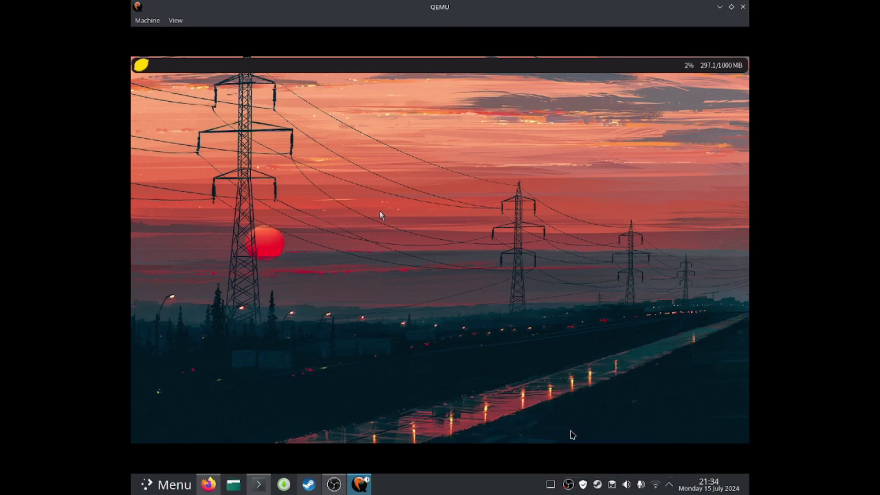
pyautogui.click(473, 345)
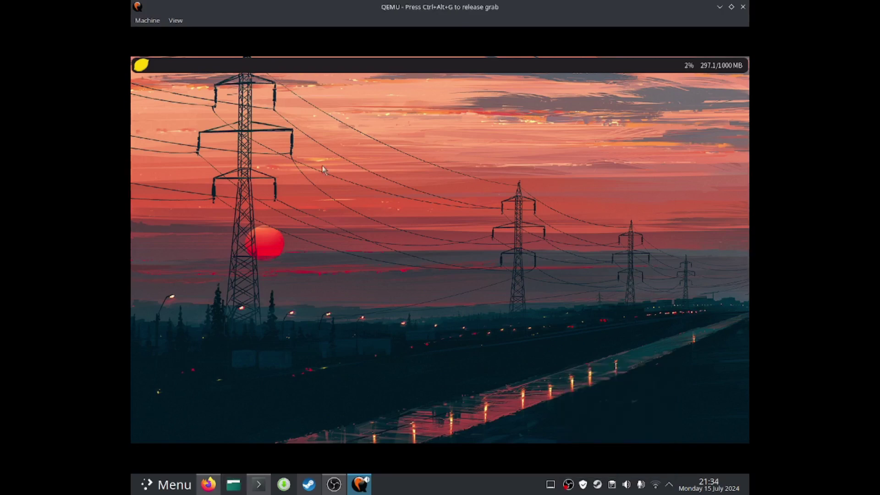
pyautogui.click(143, 67)
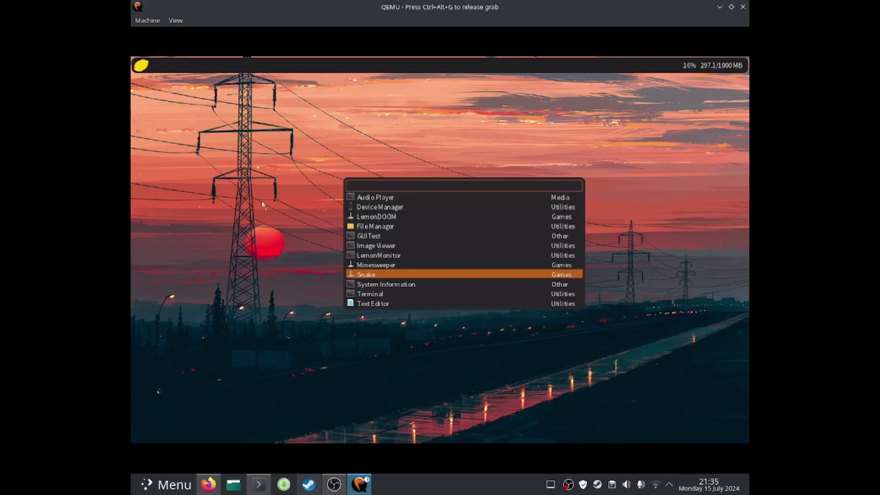
pyautogui.click(352, 286)
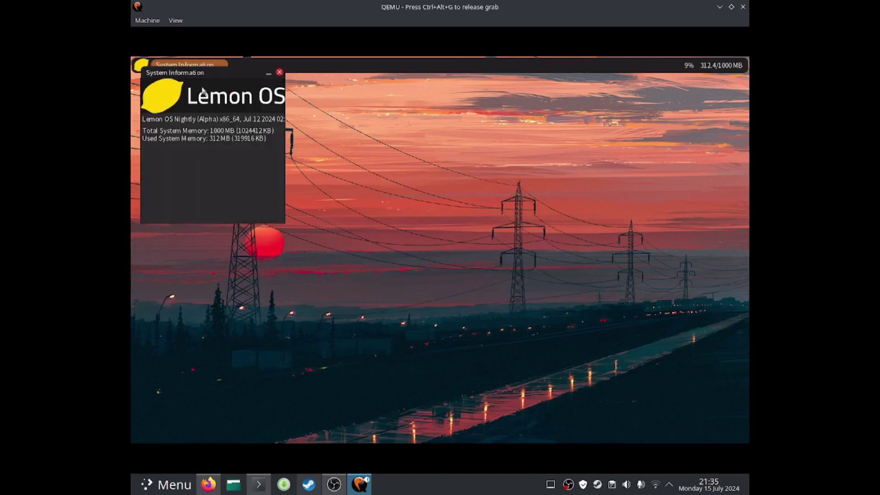
pyautogui.moveTo(201, 75); pyautogui.dragTo(337, 129)
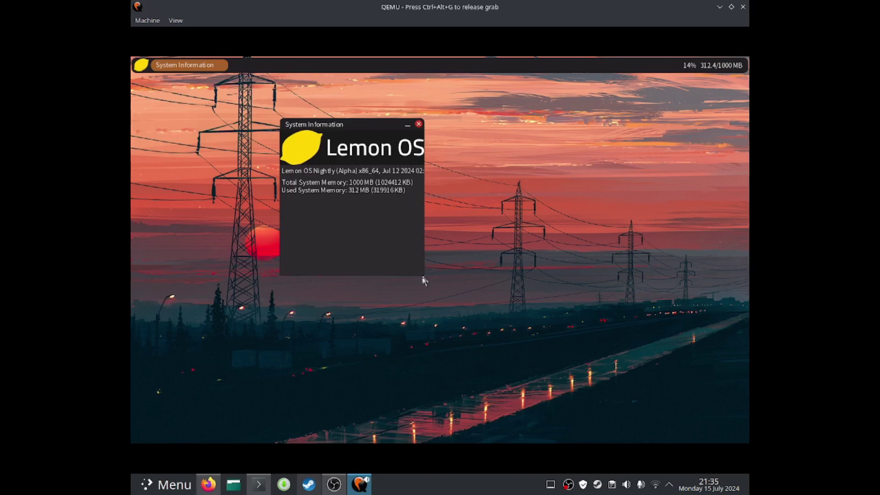
pyautogui.moveTo(422, 280)
pyautogui.mouseDown()
pyautogui.moveTo(451, 281)
pyautogui.moveTo(424, 282)
pyautogui.mouseUp()
pyautogui.moveTo(426, 251); pyautogui.dragTo(425, 249)
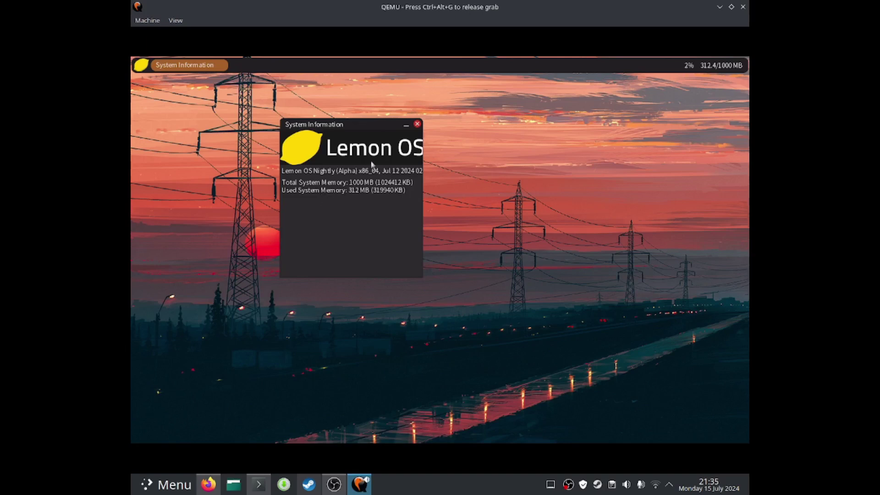
pyautogui.click(417, 125)
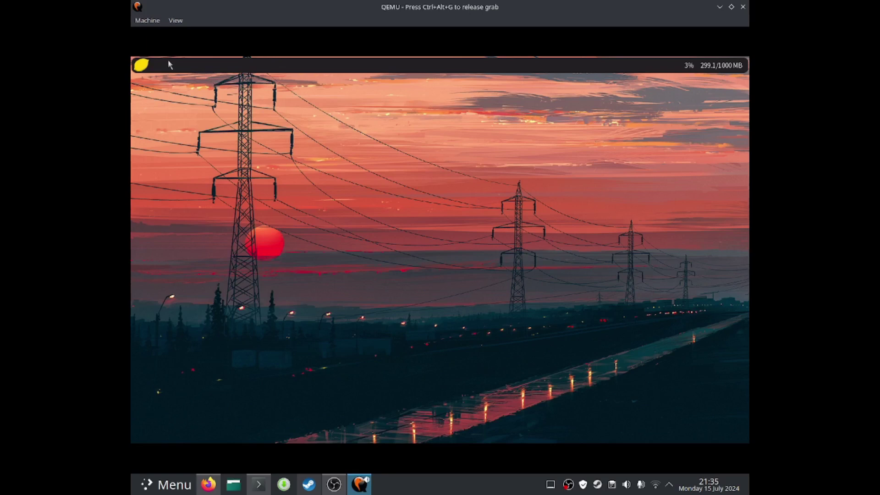
# Launch the Text Editor from the app list and move its window to the desktop centre
pyautogui.click(139, 65)
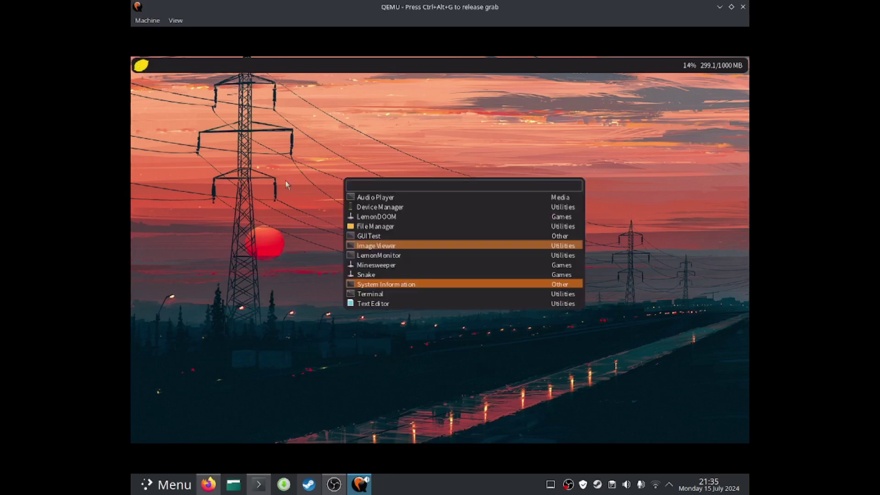
pyautogui.click(374, 304)
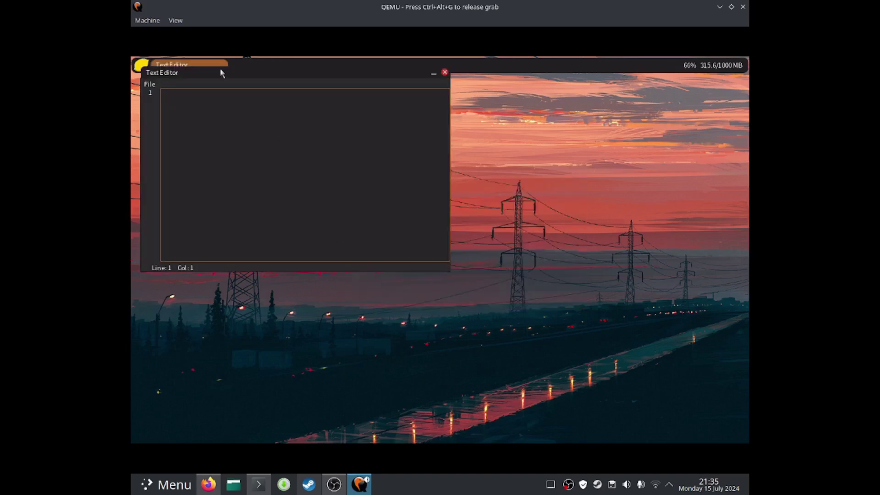
pyautogui.moveTo(220, 70); pyautogui.dragTo(353, 146)
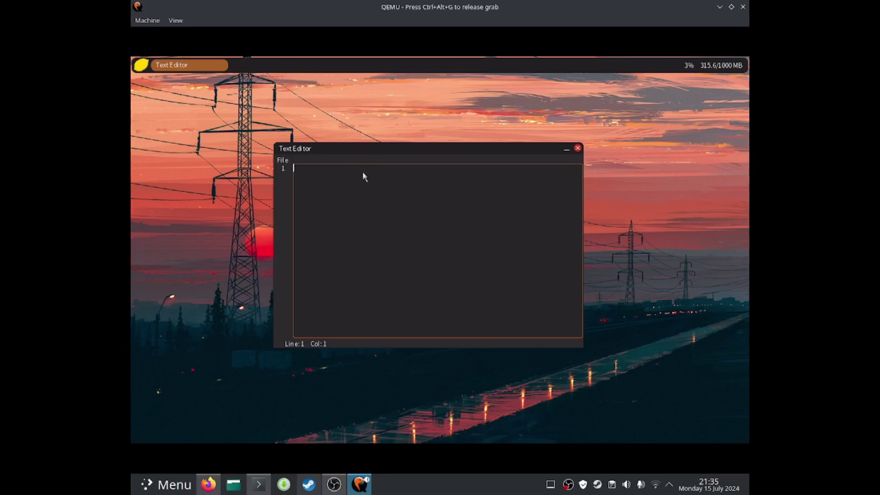
# Type 'hello world i am' on line 1 and a person's name on line 3
pyautogui.write('i')
pyautogui.press('BackSpace')
pyautogui.press('BackSpace')
pyautogui.write('g')
pyautogui.write('ello worl')
pyautogui.write('d ia')
pyautogui.write('am')
pyautogui.press('Return')
pyautogui.press('Return')
# Try opening 'gettingaway.txt' via File > Open and dismiss the Invalid filepath! error
pyautogui.click(282, 160)
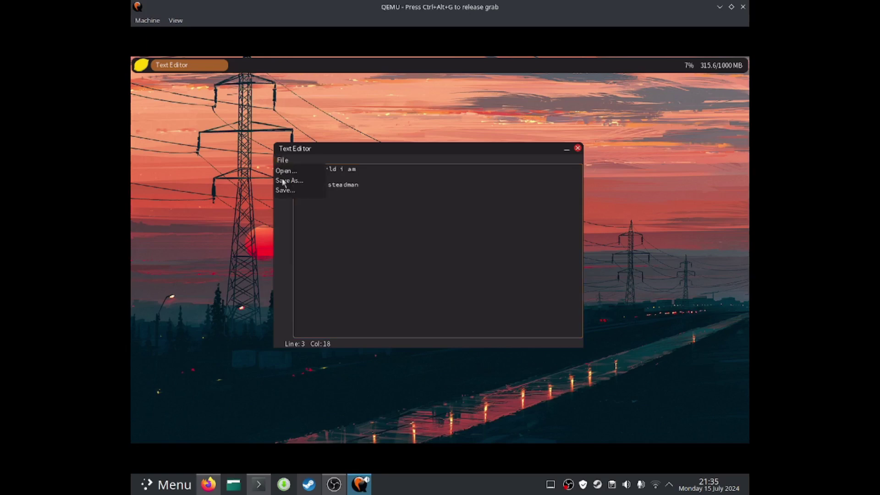
pyautogui.click(283, 181)
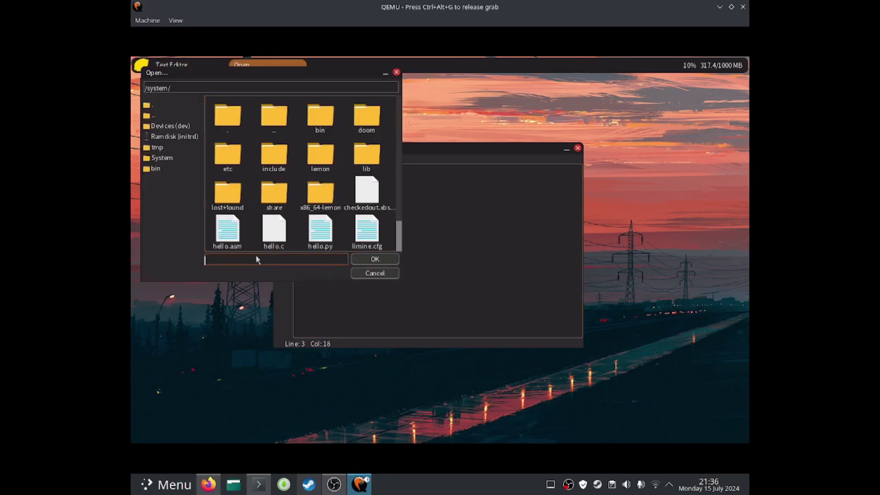
pyautogui.write('g')
pyautogui.write('ettingaway.txt')
pyautogui.moveTo(290, 80); pyautogui.dragTo(473, 172)
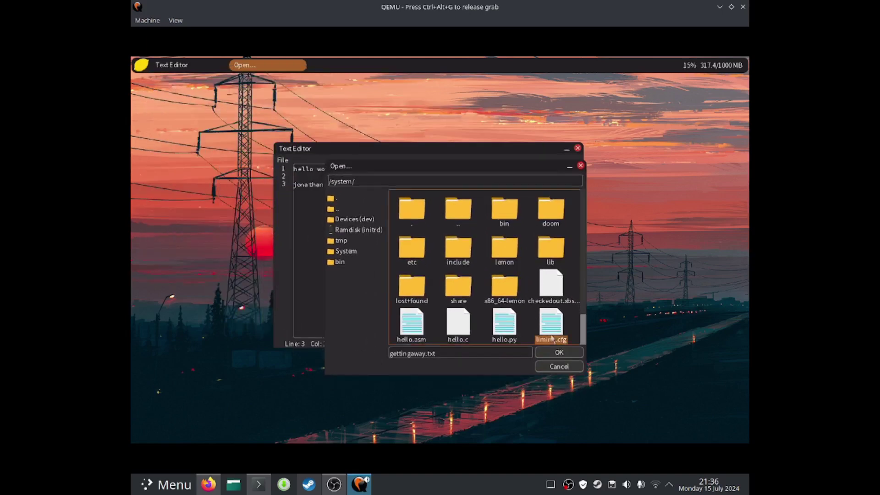
pyautogui.click(561, 369)
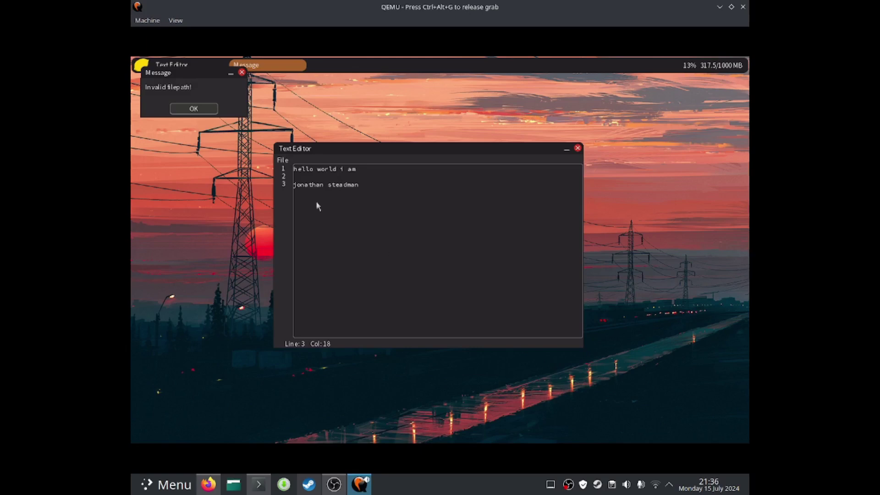
pyautogui.click(193, 109)
# Retry File > Open with the name 'fdsfsfsd', cancel, and move the error message onto the editor
pyautogui.click(292, 162)
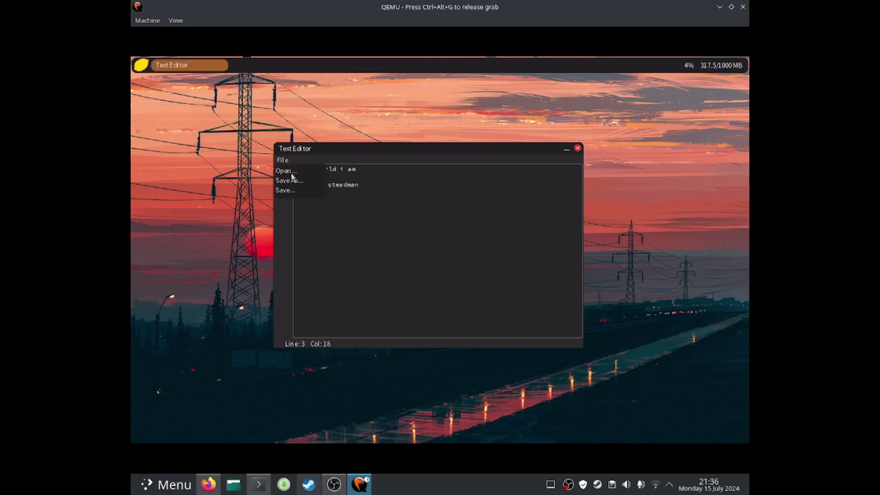
pyautogui.click(291, 181)
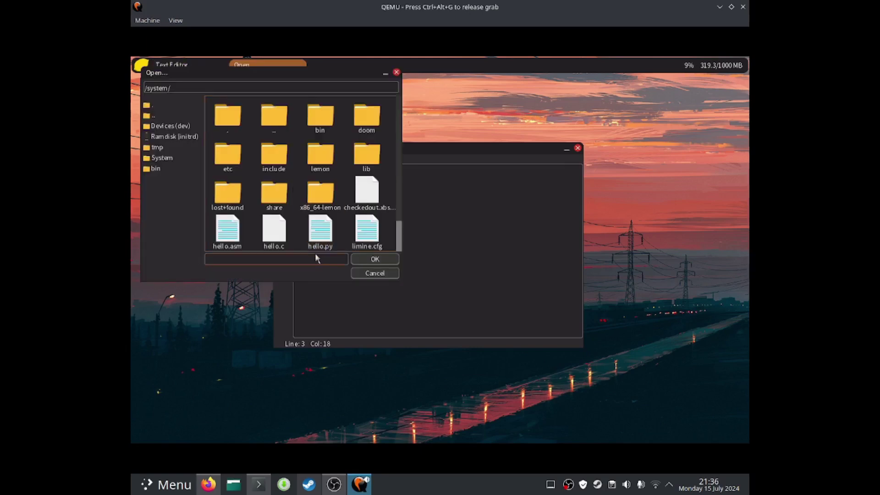
pyautogui.write('he')
pyautogui.press('BackSpace')
pyautogui.press('BackSpace')
pyautogui.write('fdsfsfsd')
pyautogui.click(367, 272)
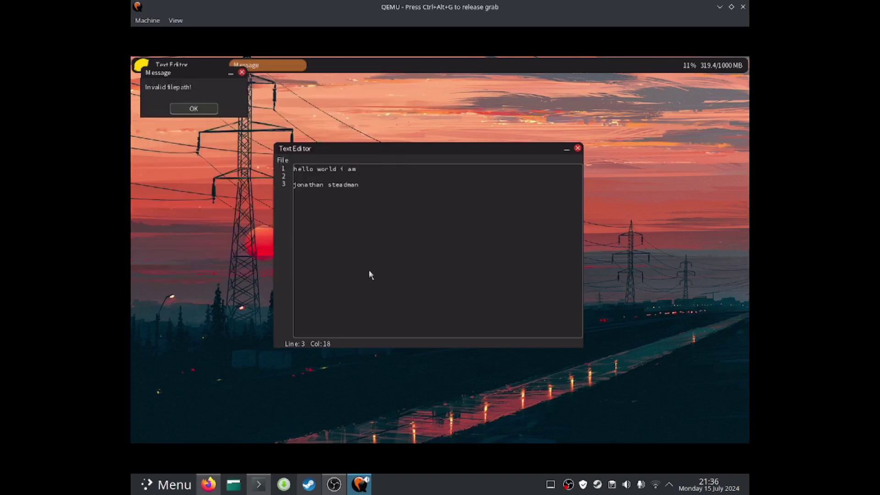
pyautogui.moveTo(165, 79); pyautogui.dragTo(437, 183)
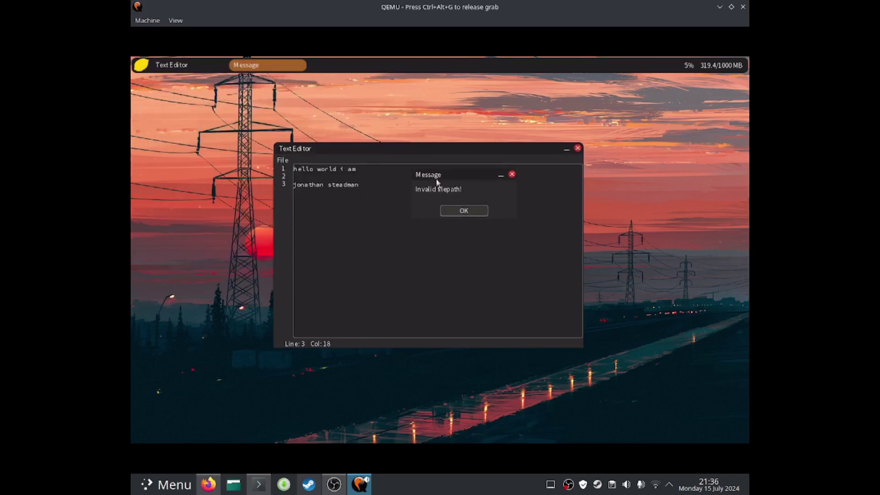
# Dismiss the invalid-path error and save the text over hello.py, confirming the overwrite
pyautogui.click(451, 213)
pyautogui.click(283, 161)
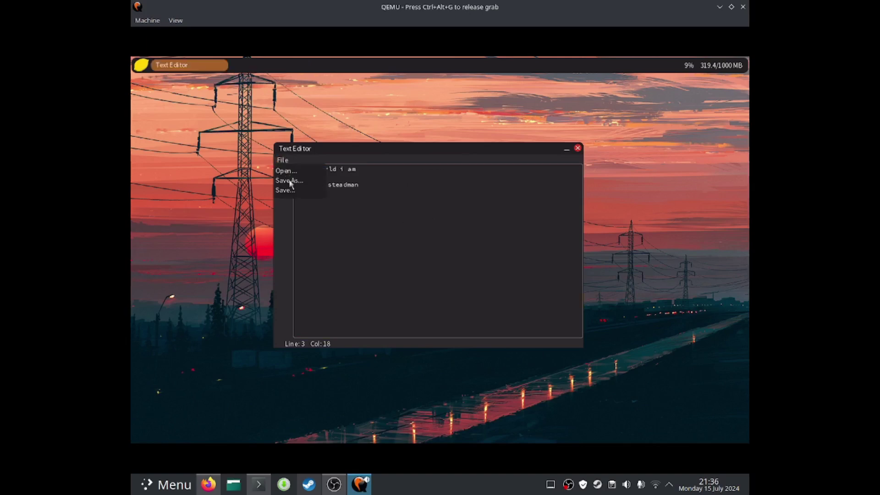
pyautogui.click(289, 179)
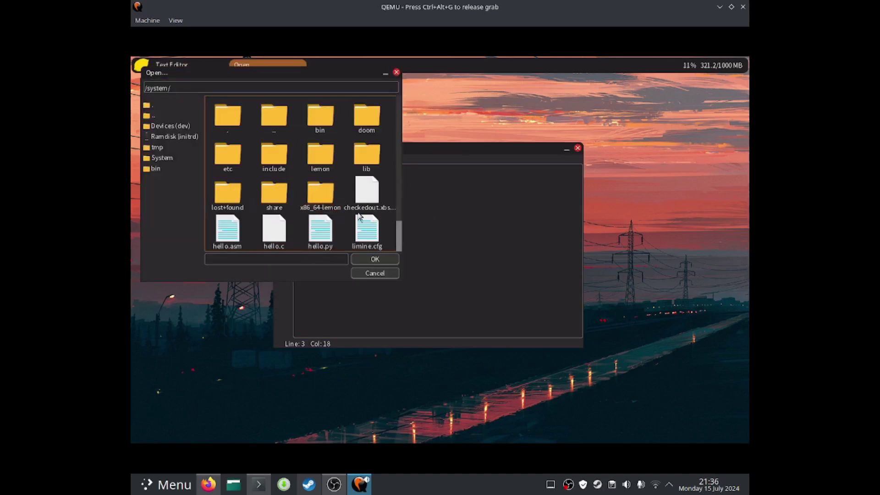
pyautogui.doubleClick(320, 241)
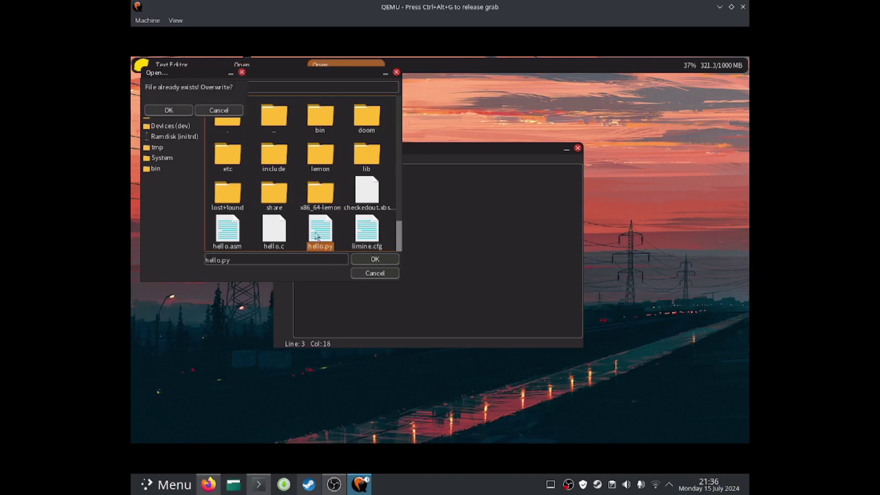
pyautogui.click(168, 110)
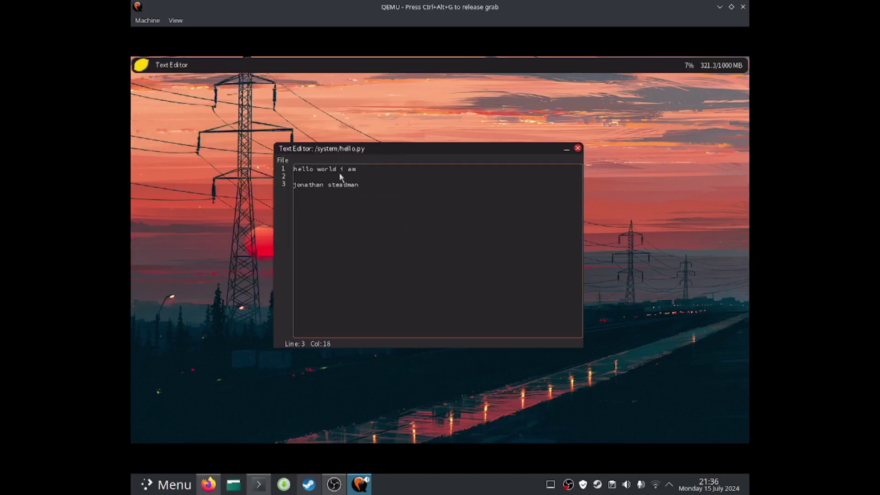
# Close the Text Editor and launch a fresh one from the lemon launcher
pyautogui.click(283, 160)
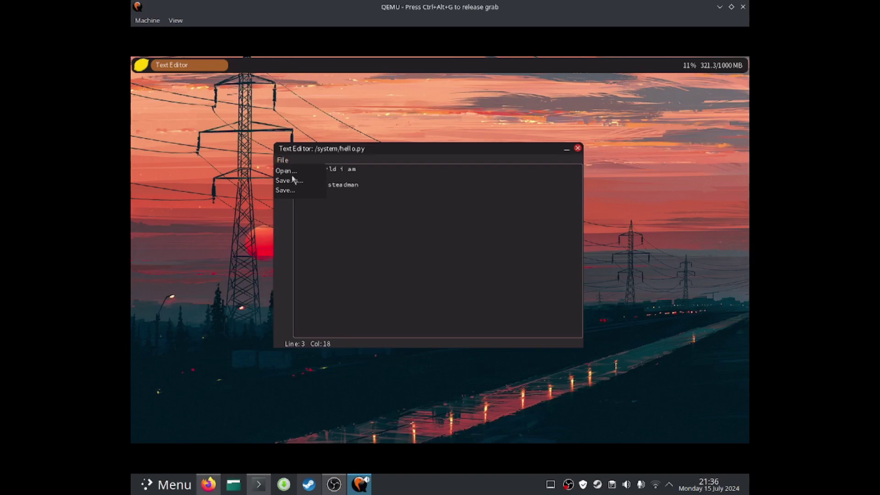
pyautogui.click(577, 149)
pyautogui.click(578, 150)
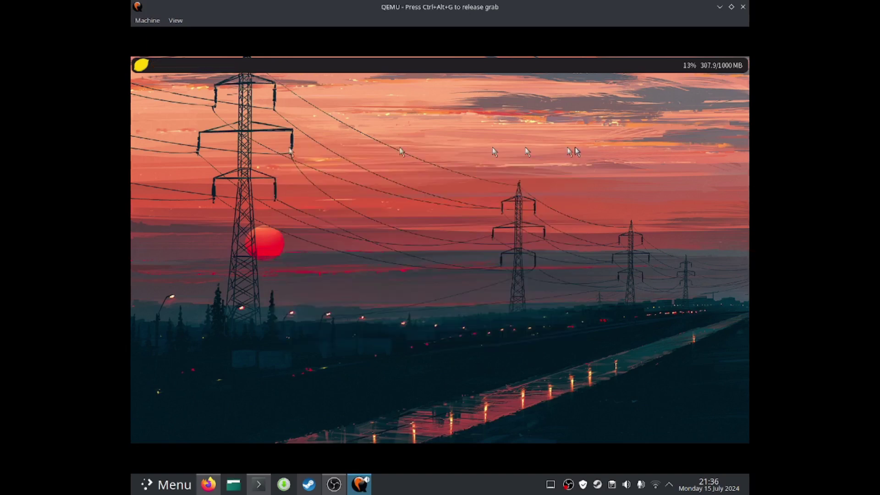
pyautogui.click(139, 67)
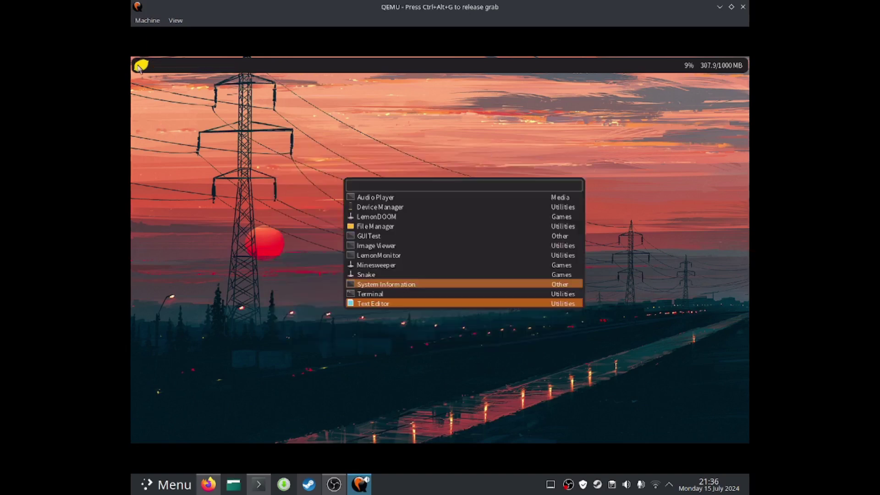
pyautogui.click(410, 303)
# Open /system/hello.py and drag the editor window to the desktop centre
pyautogui.click(150, 84)
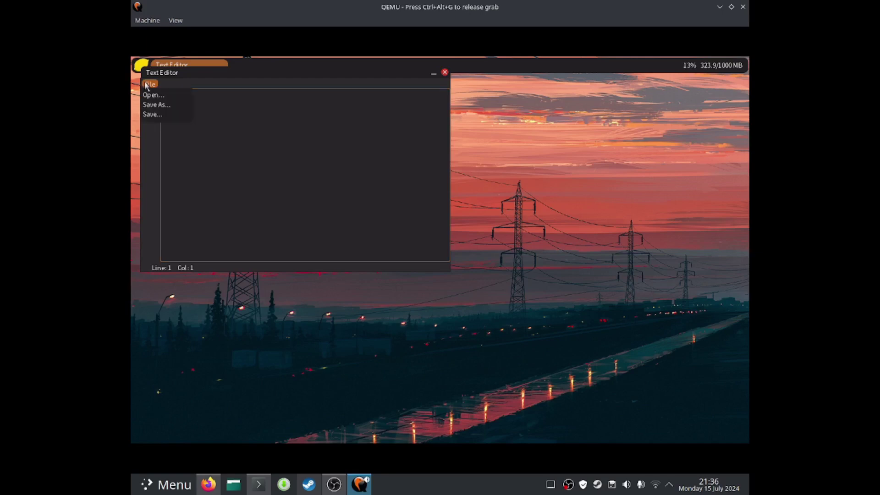
pyautogui.click(151, 95)
pyautogui.doubleClick(225, 160)
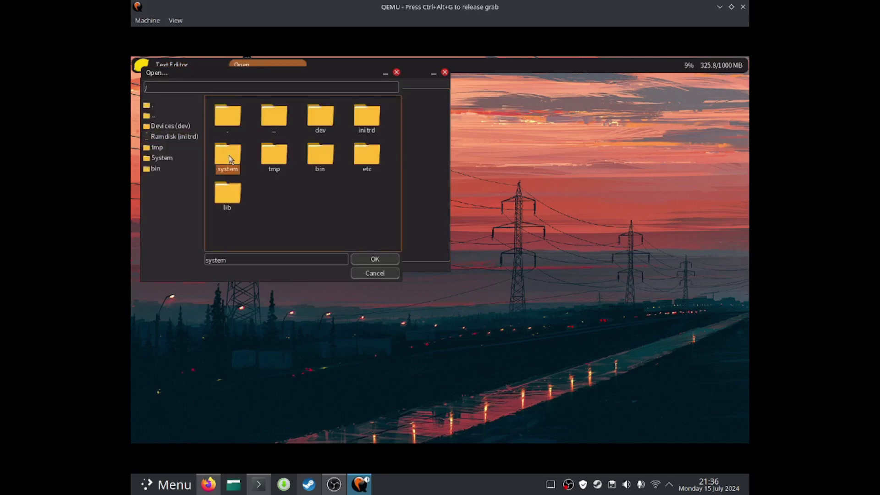
pyautogui.doubleClick(310, 222)
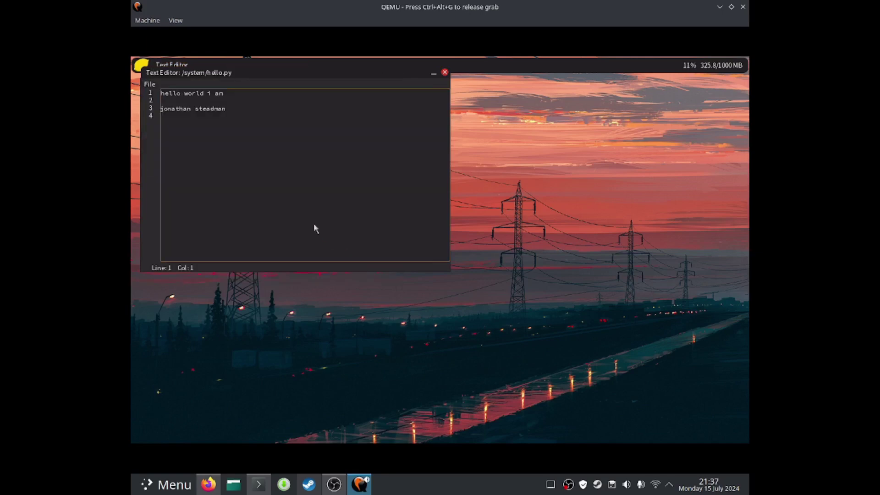
pyautogui.moveTo(223, 74); pyautogui.dragTo(325, 133)
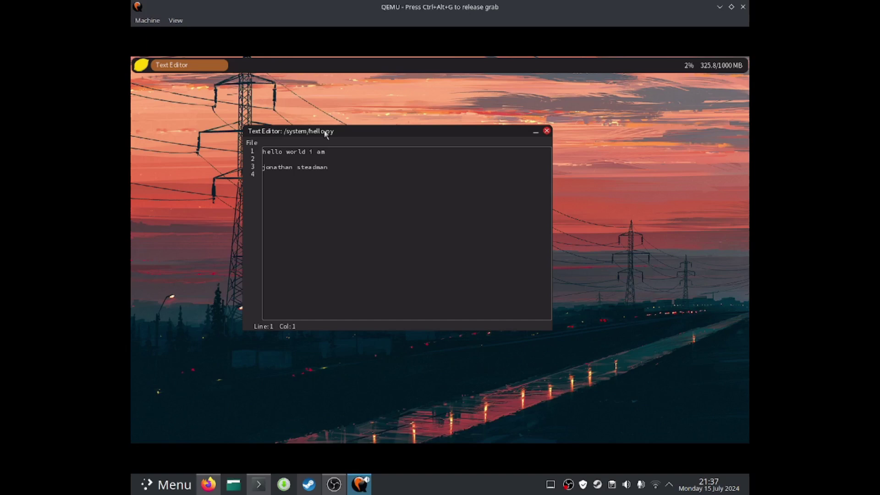
pyautogui.click(335, 159)
# Close the Text Editor and launch a Terminal from the lemon launcher
pyautogui.click(332, 168)
pyautogui.click(547, 130)
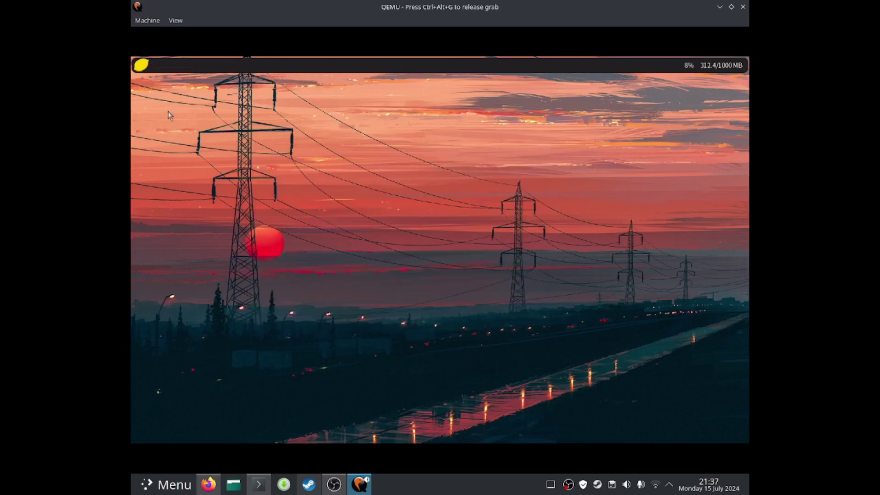
pyautogui.click(140, 66)
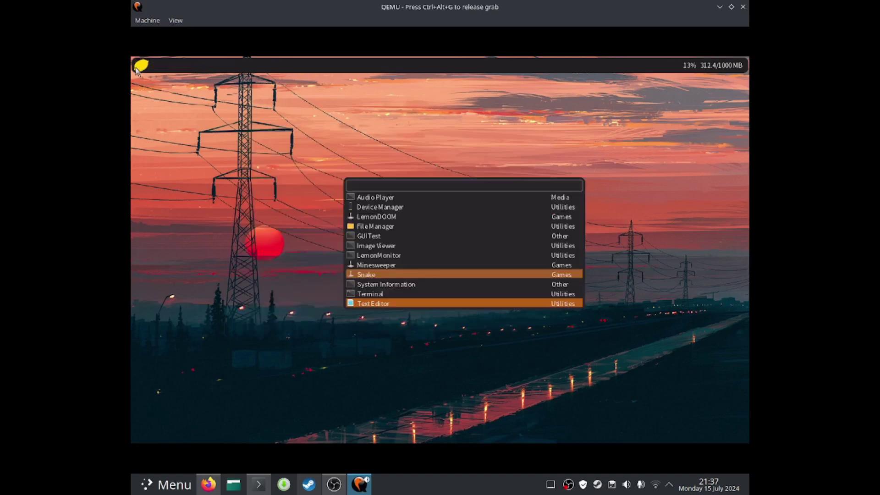
pyautogui.click(356, 293)
# Centre the Terminal, run lemonfetch for system info, and enter nylancat
pyautogui.moveTo(266, 73); pyautogui.dragTo(349, 123)
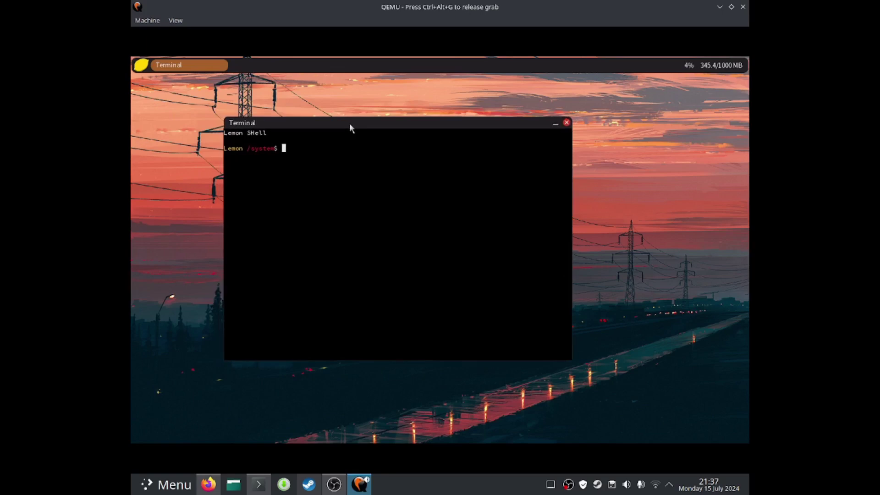
pyautogui.write('lemonfetch')
pyautogui.press('Return')
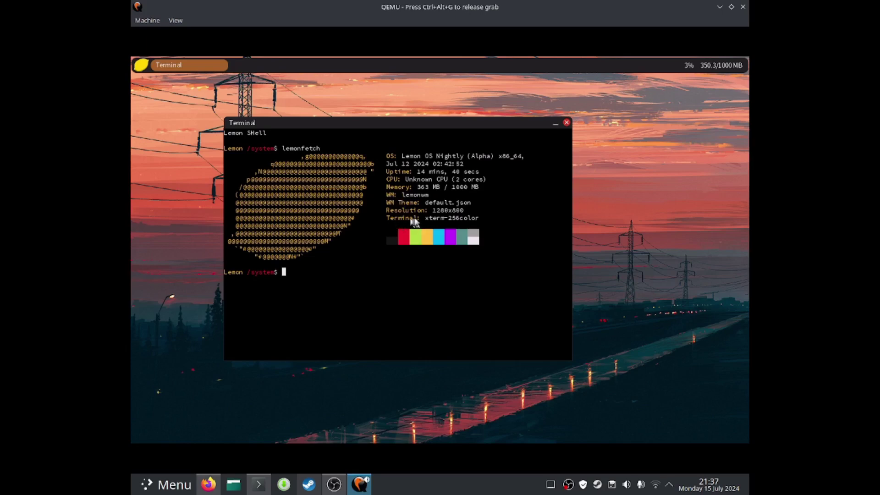
pyautogui.write('nylancat')
# Run nylancat, then play the nyancat animation and stop it with Ctrl+C
pyautogui.press('Return')
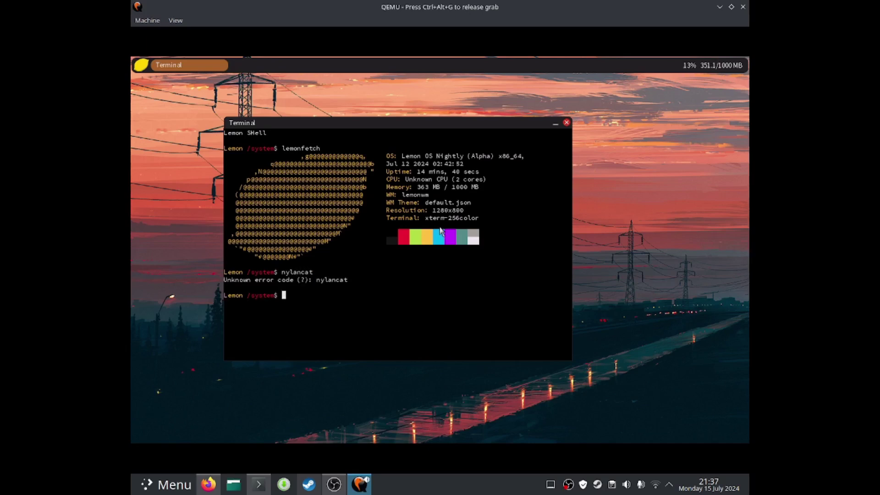
pyautogui.hotkey('ctrl', 'alt', 'g')
pyautogui.write('nya')
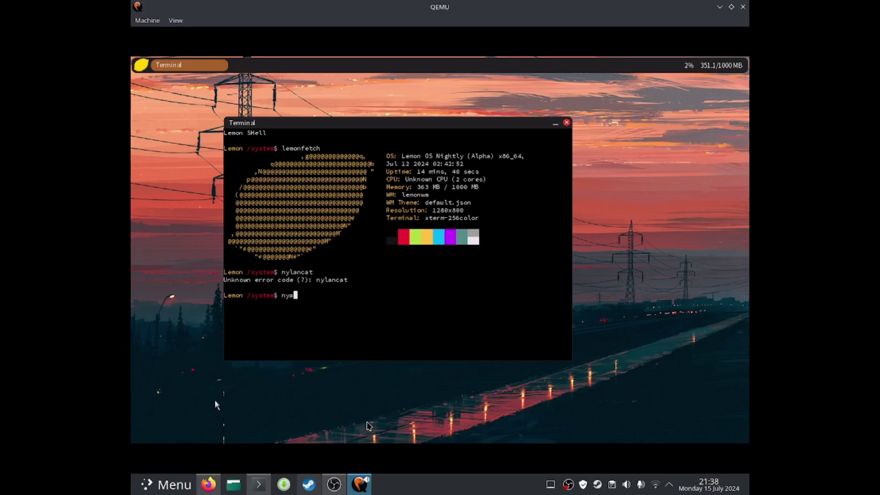
pyautogui.write('ncat')
pyautogui.press('Return')
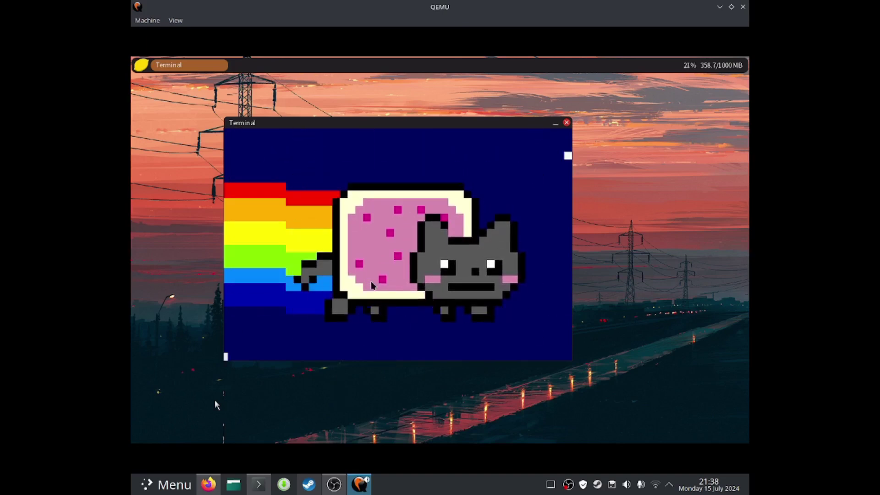
pyautogui.hotkey('ctrl', 'c')
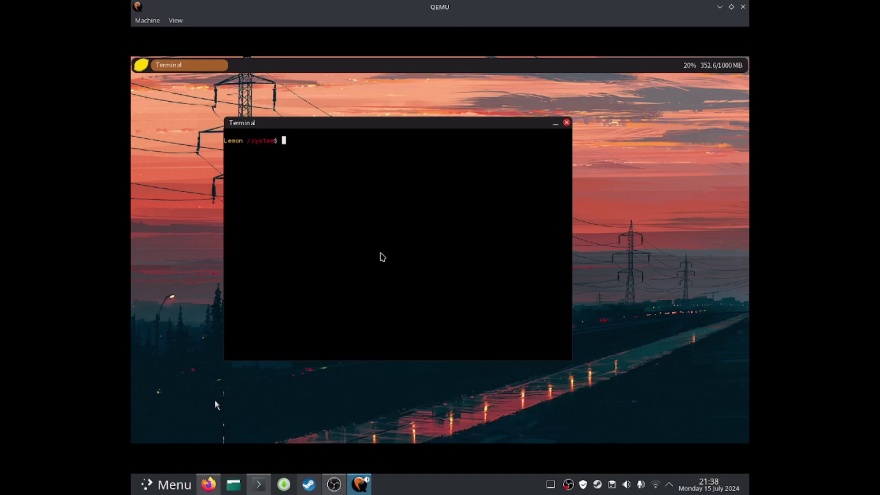
# Run nasm without input, then try python -version
pyautogui.write('nasm')
pyautogui.press('Return')
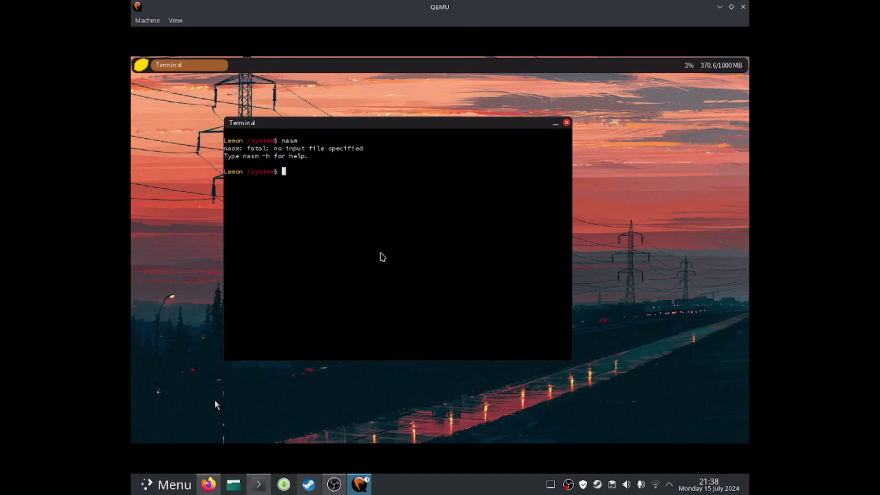
pyautogui.press('Up')
pyautogui.press('Down')
pyautogui.write('python -version')
pyautogui.press('Return')
# Run python -v and python3, then bring up the application launcher
pyautogui.press('Up')
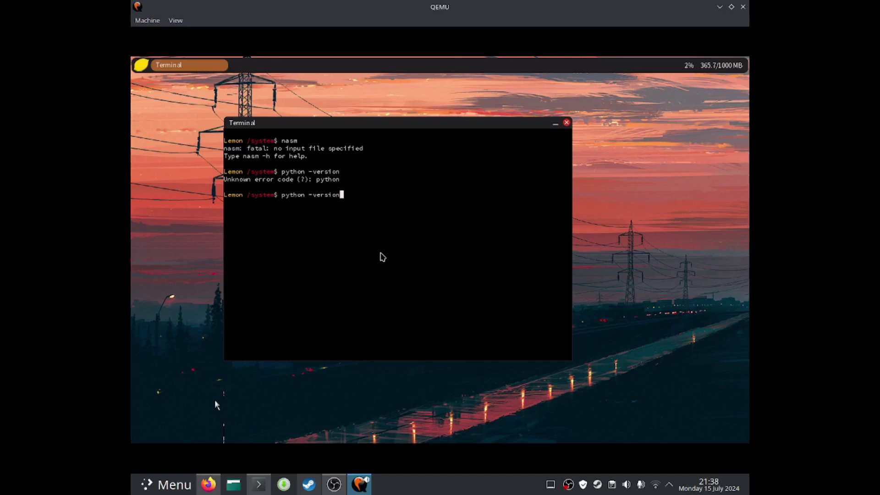
pyautogui.press('BackSpace')
pyautogui.press('BackSpace')
pyautogui.press('BackSpace')
pyautogui.press('BackSpace')
pyautogui.press('BackSpace')
pyautogui.press('BackSpace')
pyautogui.press('Return')
pyautogui.press('Up')
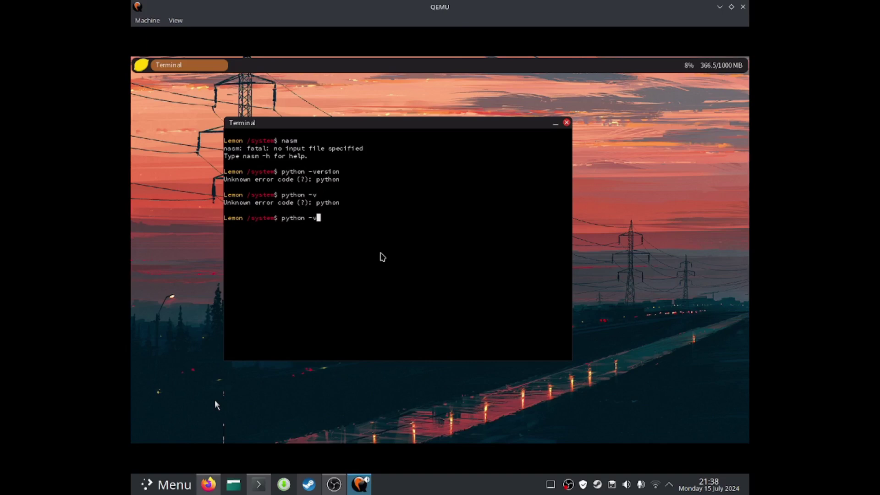
pyautogui.press('BackSpace')
pyautogui.press('BackSpace')
pyautogui.press('BackSpace')
pyautogui.write('3')
pyautogui.press('Return')
pyautogui.click(215, 402)
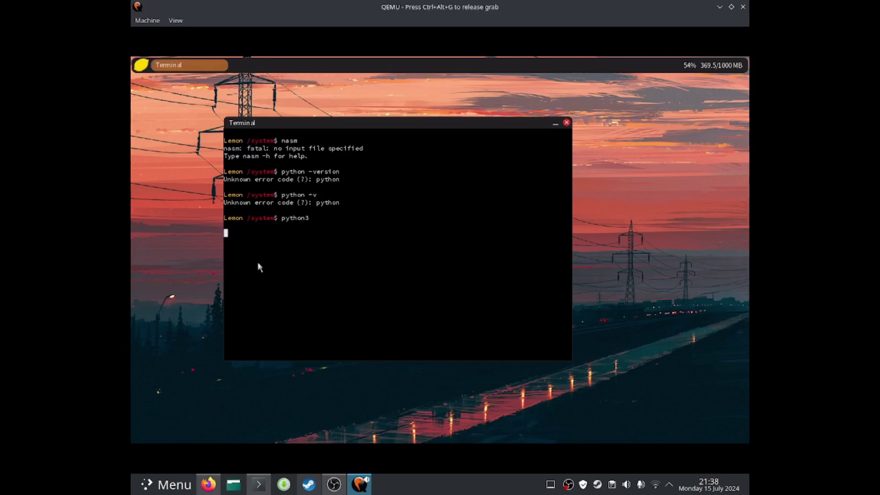
pyautogui.press('super')
# Open a new centred Terminal, list /system with ls, and cd into doom
pyautogui.click(351, 291)
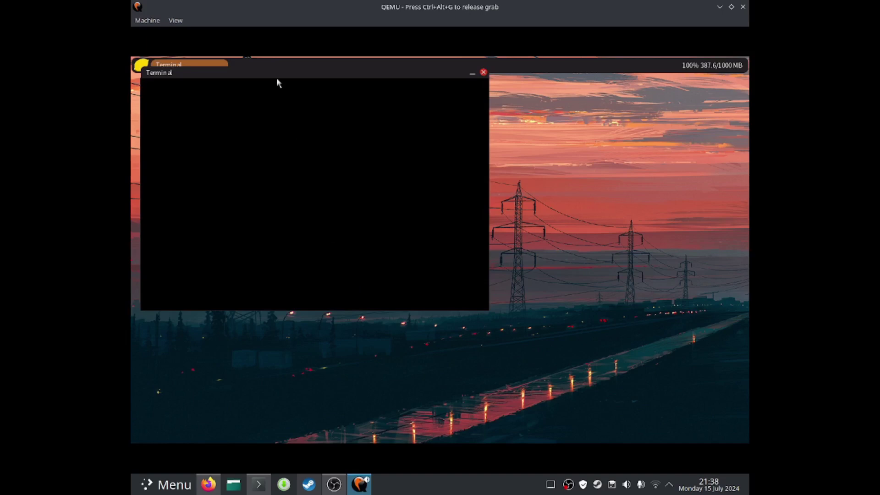
pyautogui.moveTo(261, 71); pyautogui.dragTo(360, 125)
pyautogui.write('l')
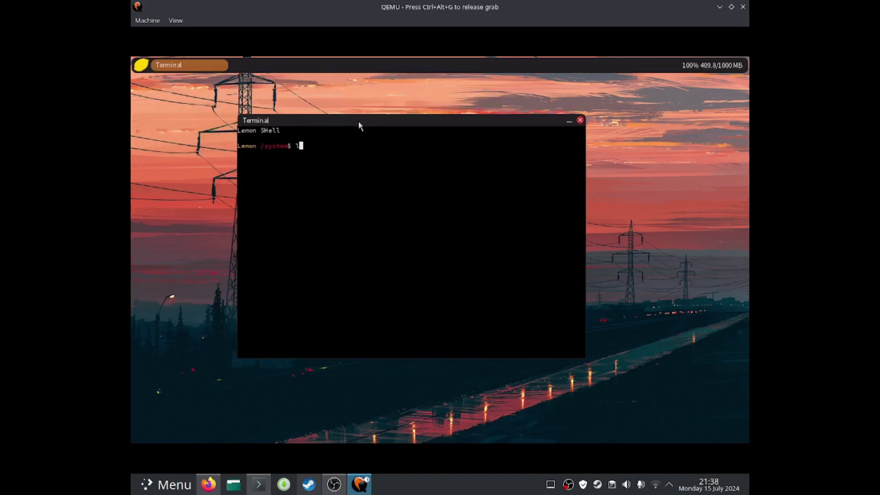
pyautogui.write('s')
pyautogui.press('Return')
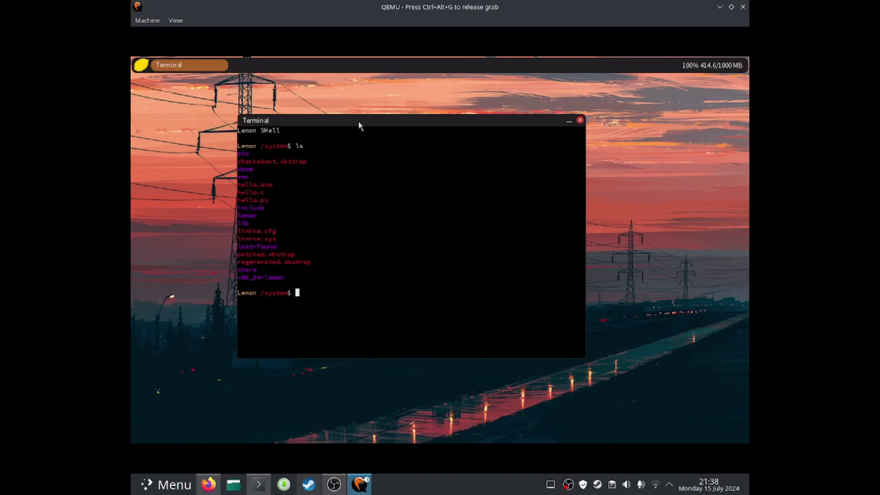
pyautogui.write('cd doom')
pyautogui.press('Return')
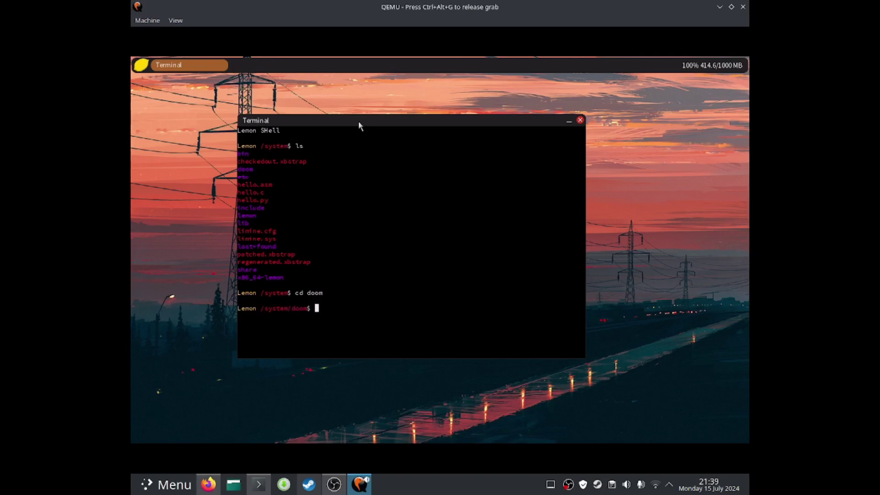
# List the doom folder showing doom1.wad, then exit the Terminal
pyautogui.write('ls')
pyautogui.press('Return')
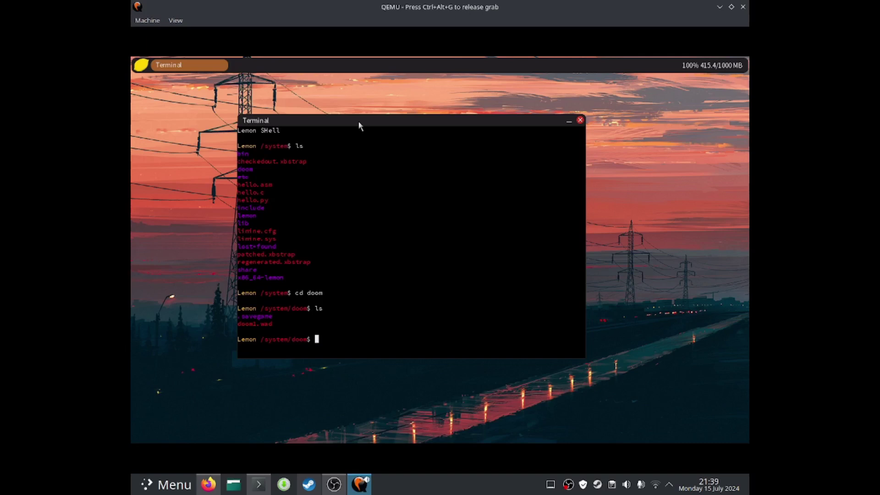
pyautogui.write('exo')
pyautogui.press('BackSpace')
pyautogui.write('it')
pyautogui.press('Return')
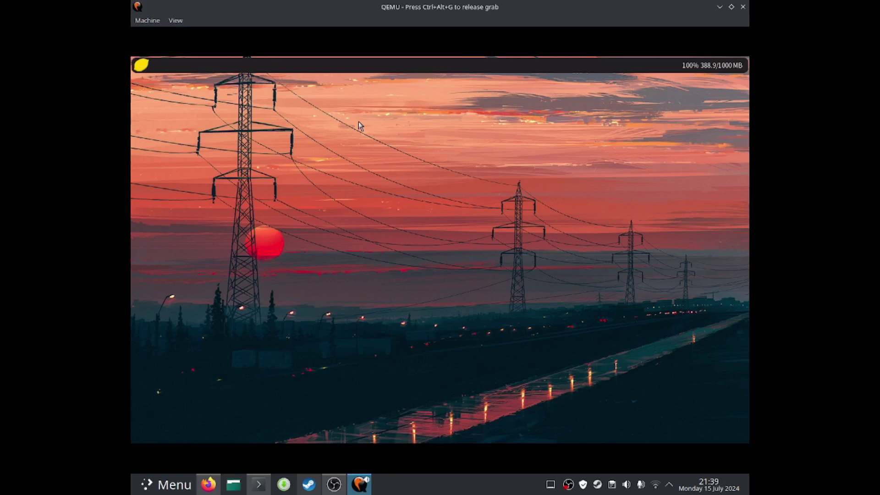
# Launch Device Manager from the lemon launcher and drag it to the desktop centre
pyautogui.click(150, 63)
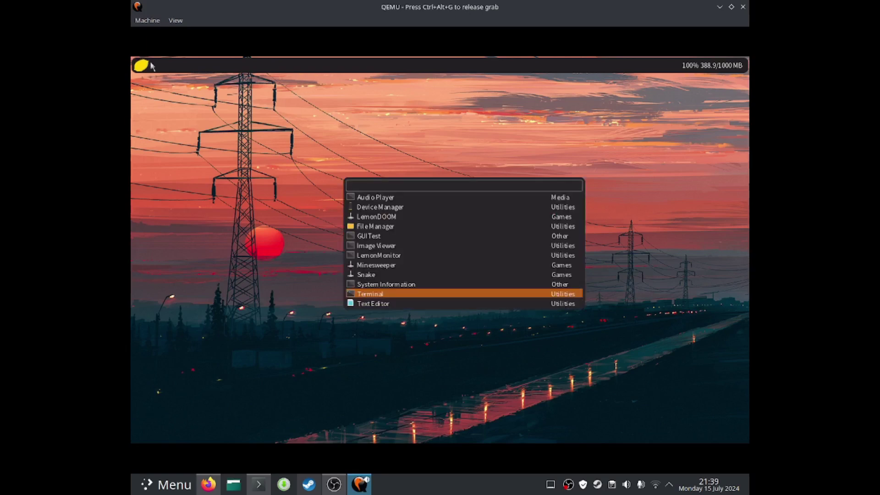
pyautogui.click(396, 207)
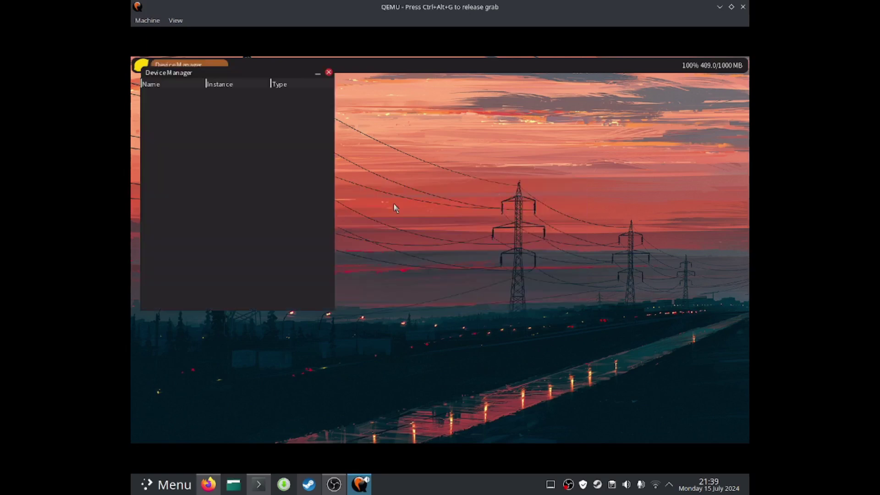
pyautogui.moveTo(224, 77); pyautogui.dragTo(380, 129)
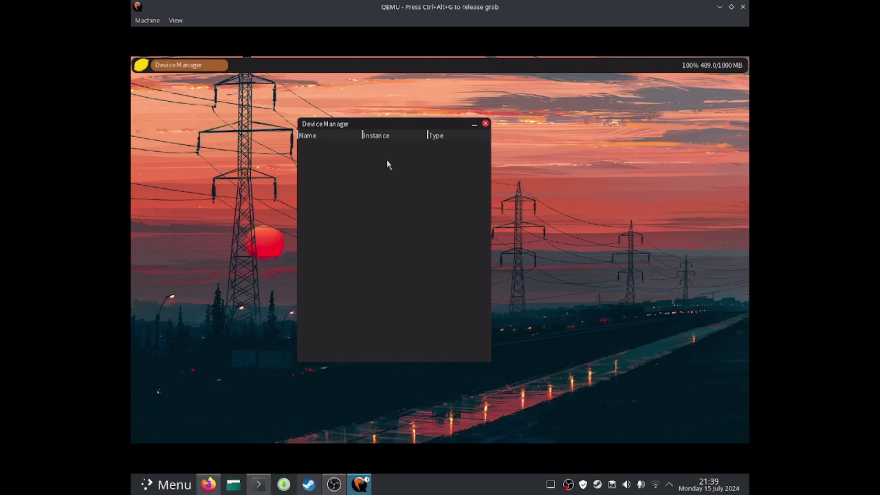
# Close Device Manager, dismiss the launcher, and release the mouse grab with Ctrl+Alt+G
pyautogui.click(484, 123)
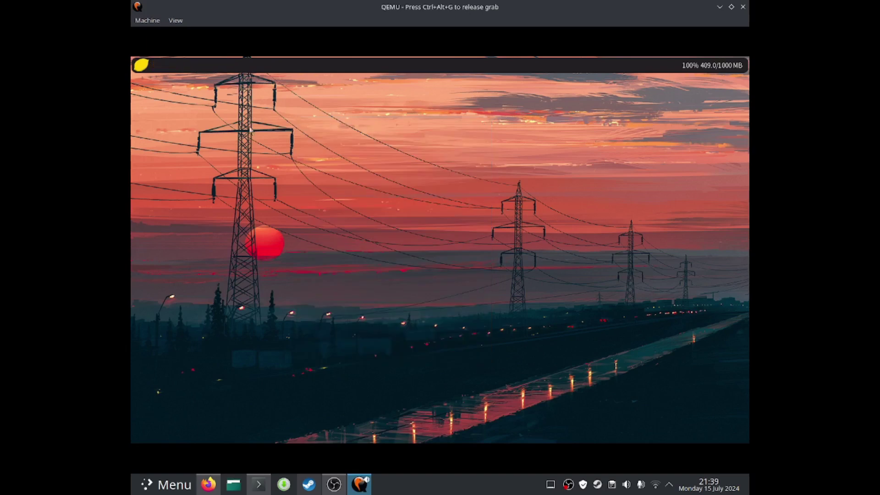
pyautogui.click(142, 66)
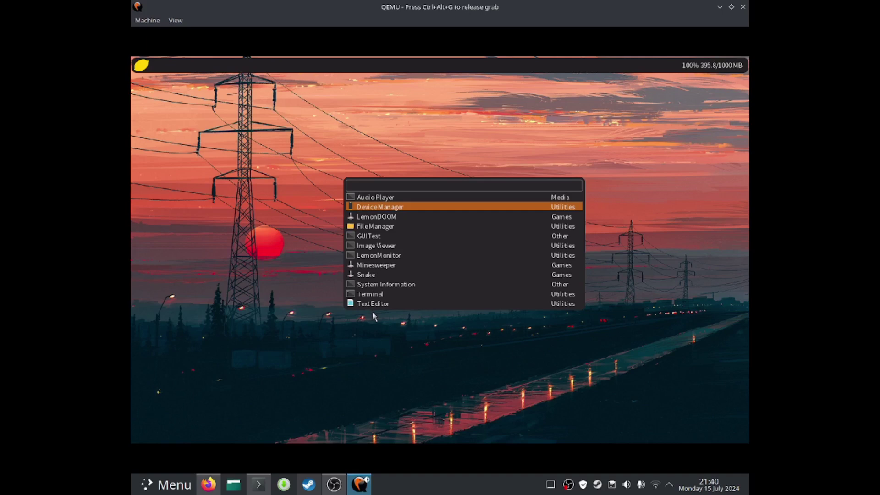
pyautogui.click(254, 238)
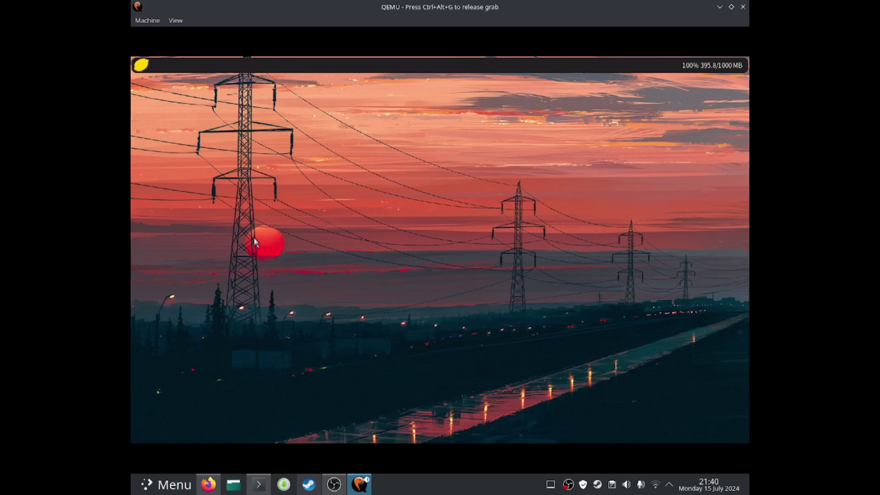
pyautogui.hotkey('ctrl', 'alt', 'g')
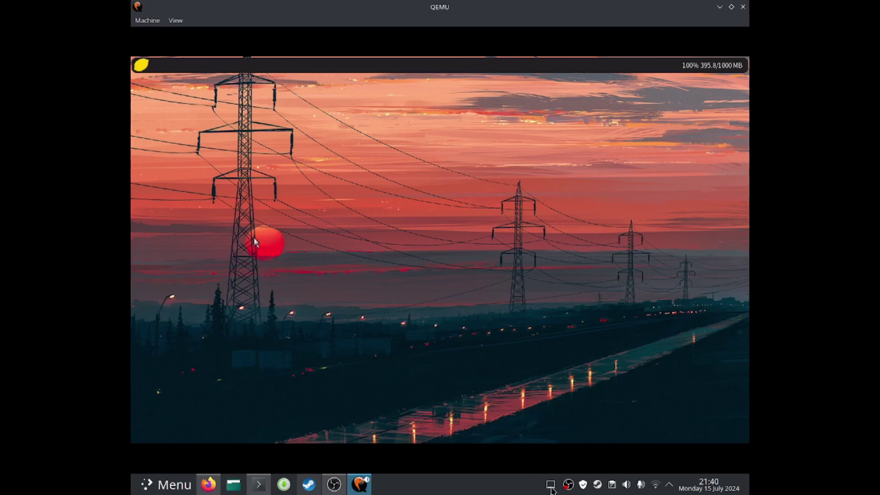